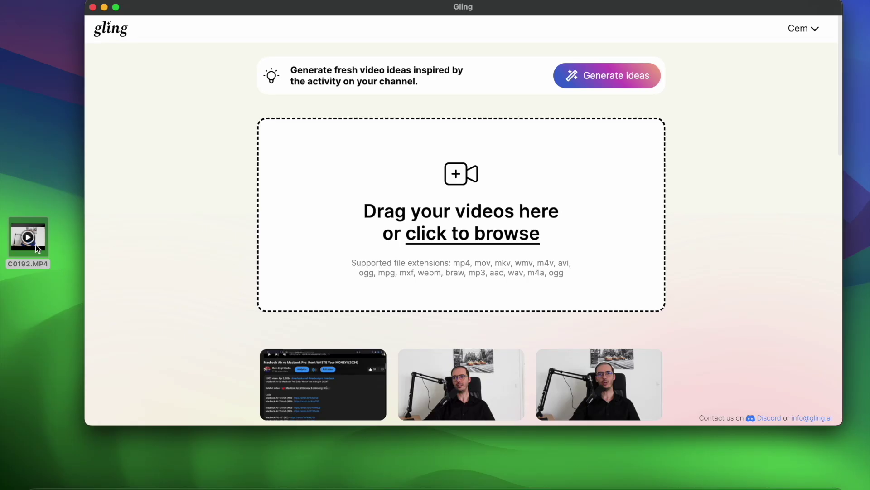
Step: Drag C0192.MP4 from the desktop onto Gling's 'Drag your videos here' drop zone
left_click_drag(34, 243, 480, 189)
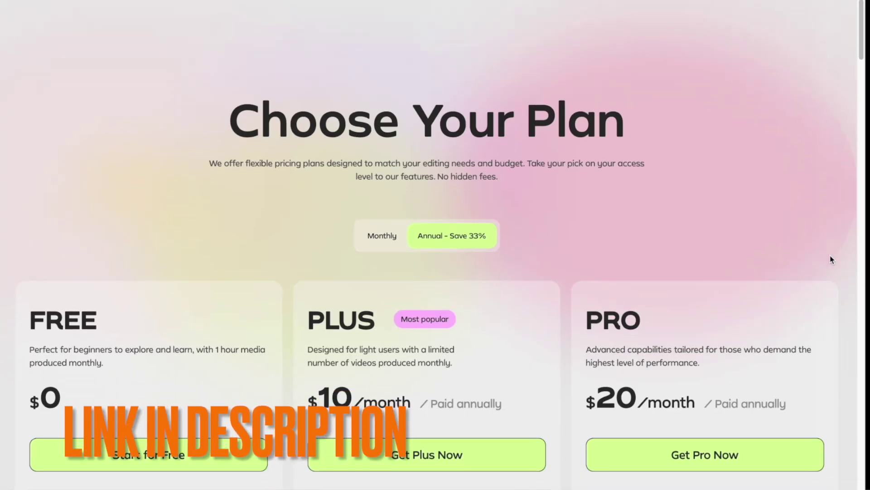
Step: Scroll through the Free ($0), Plus ($10/month) and Pro ($20/month) pricing plans
scroll(830, 259, "down", 2)
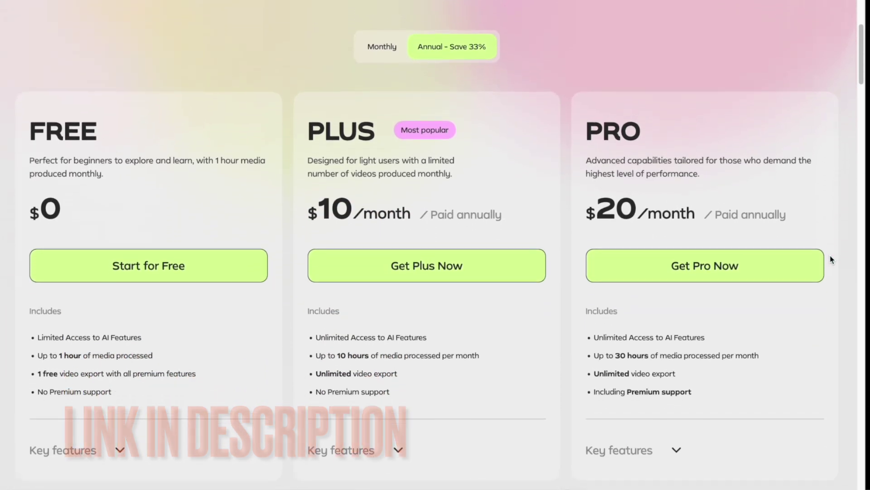
scroll(231, 197, "down", 1)
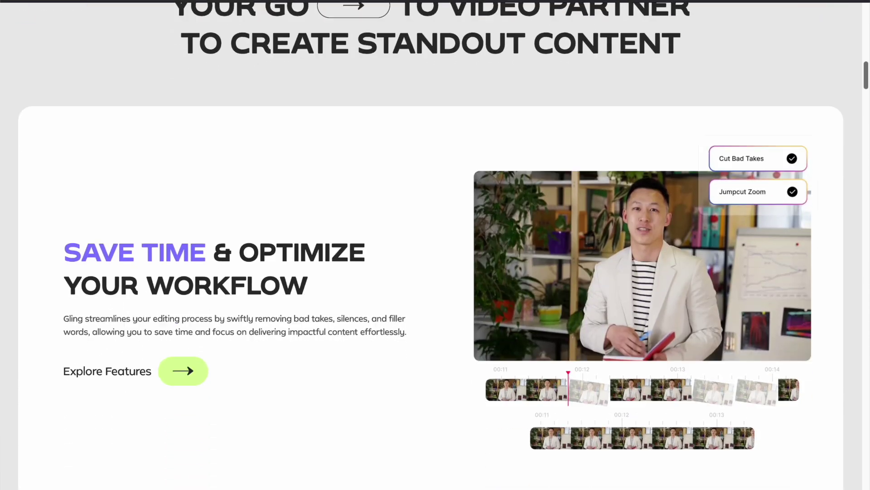
scroll(465, 237, "down", 3)
scroll(466, 237, "down", 6)
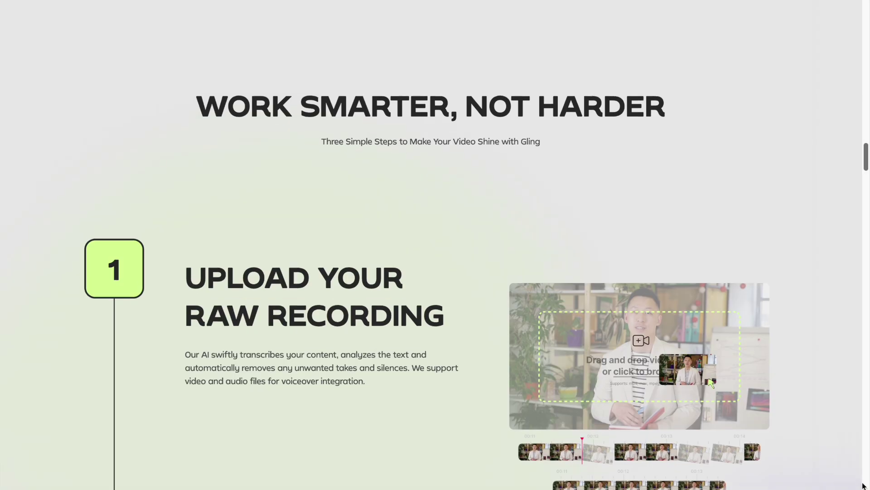
scroll(864, 486, "down", 3)
scroll(863, 486, "down", 8)
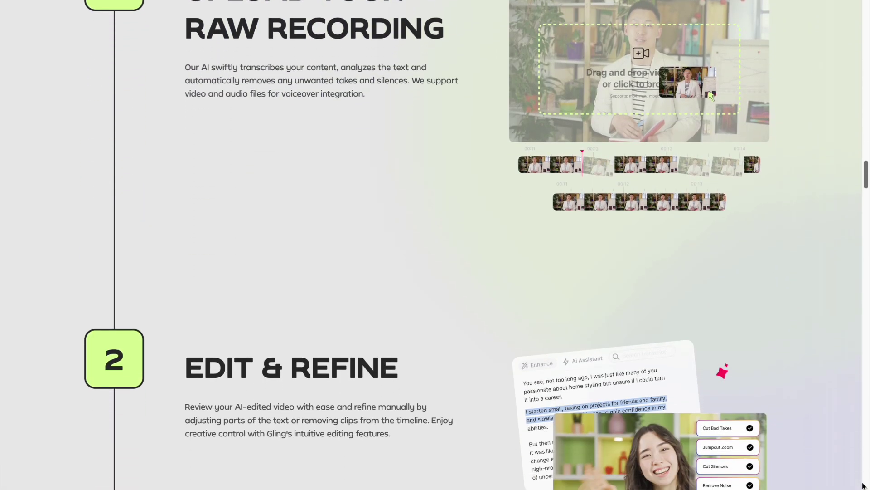
scroll(864, 486, "down", 8)
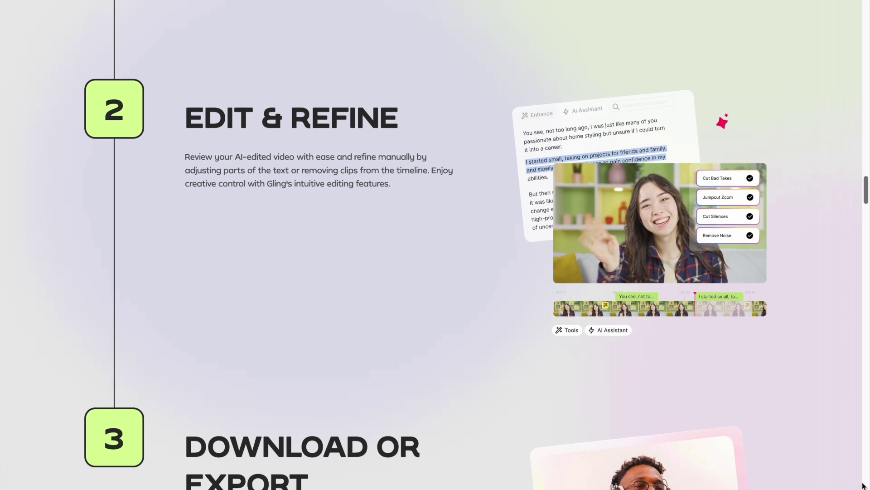
scroll(863, 486, "down", 7)
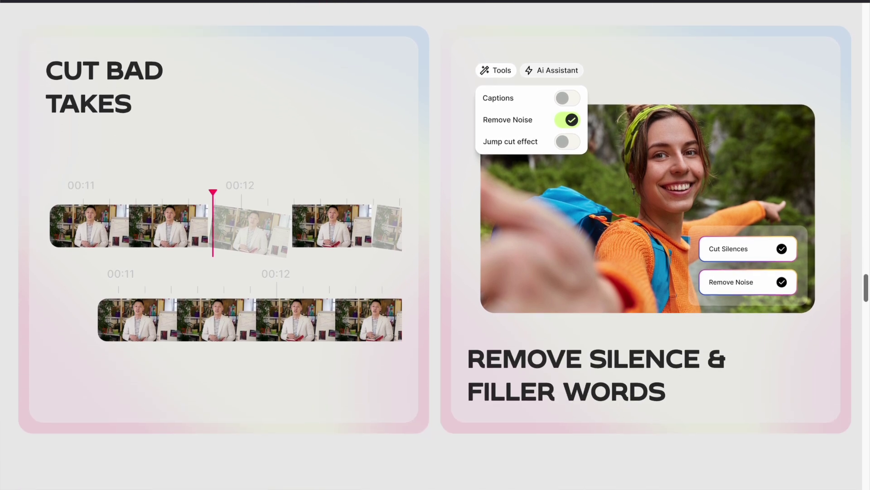
Step: Browse the feature overview, then go to the 'Start for Free' sign-up page
scroll(436, 245, "down", 10)
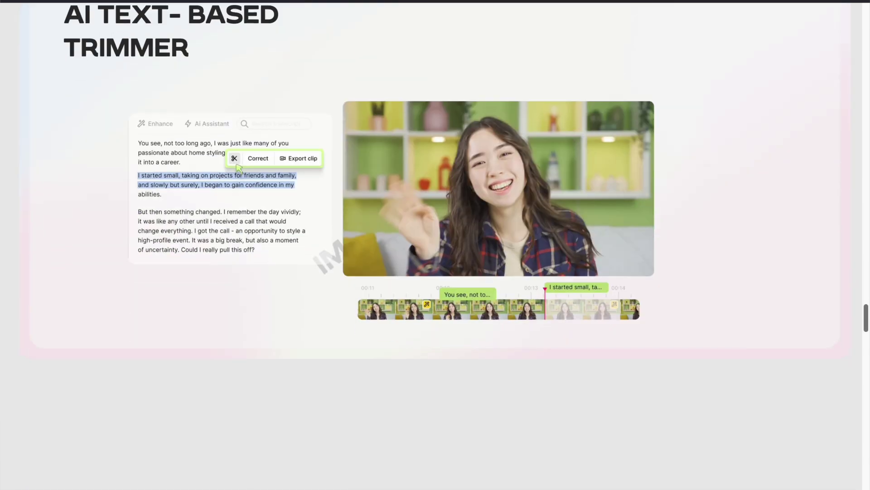
scroll(435, 245, "up", 3)
scroll(435, 245, "down", 2)
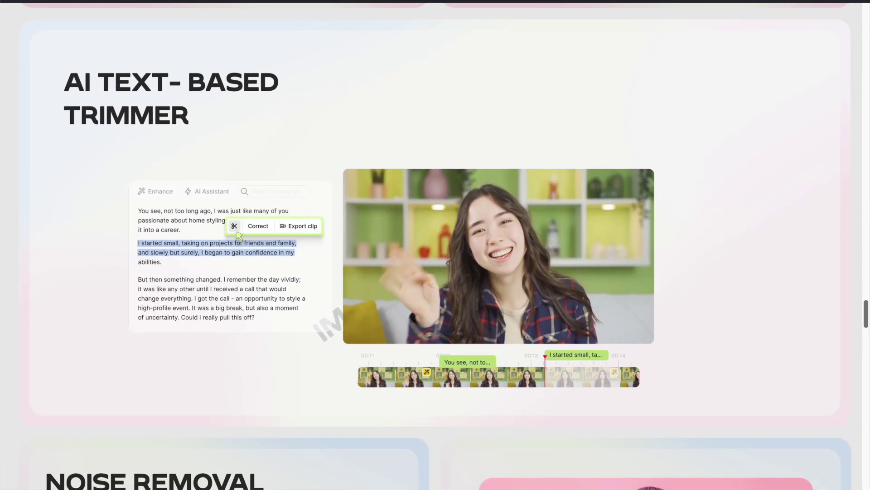
scroll(435, 244, "down", 9)
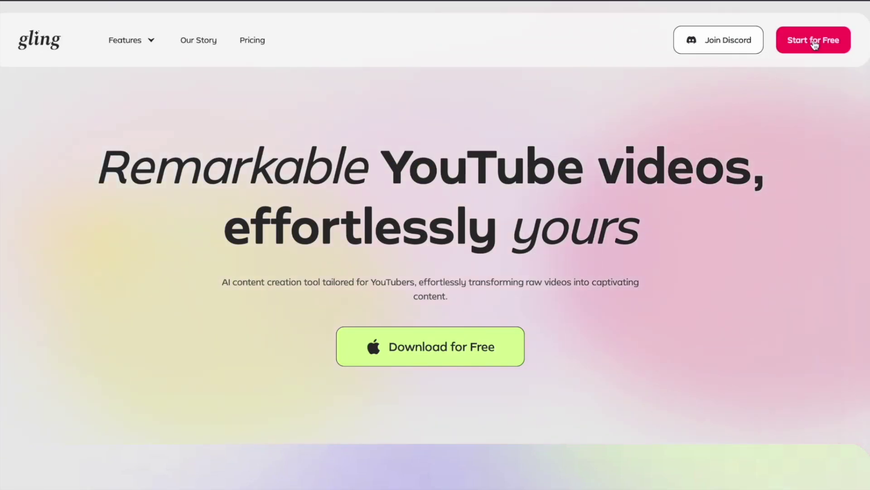
left_click(794, 39)
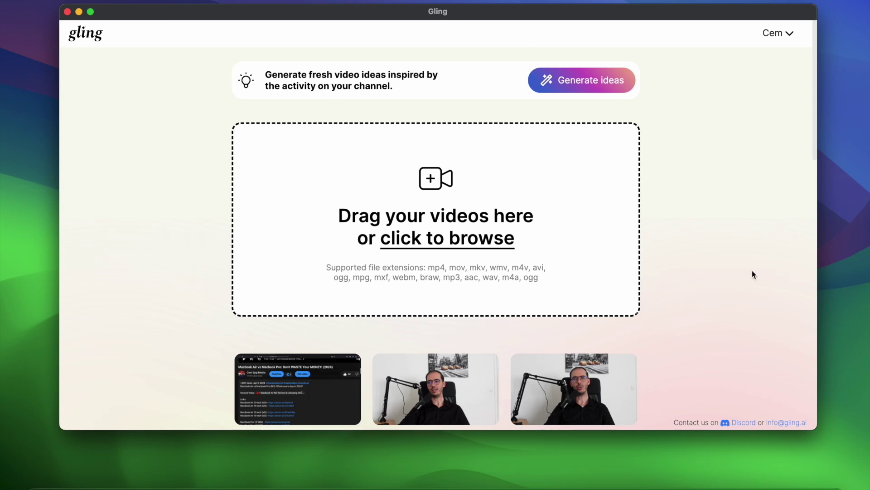
scroll(752, 275, "down", 4)
scroll(752, 274, "up", 4)
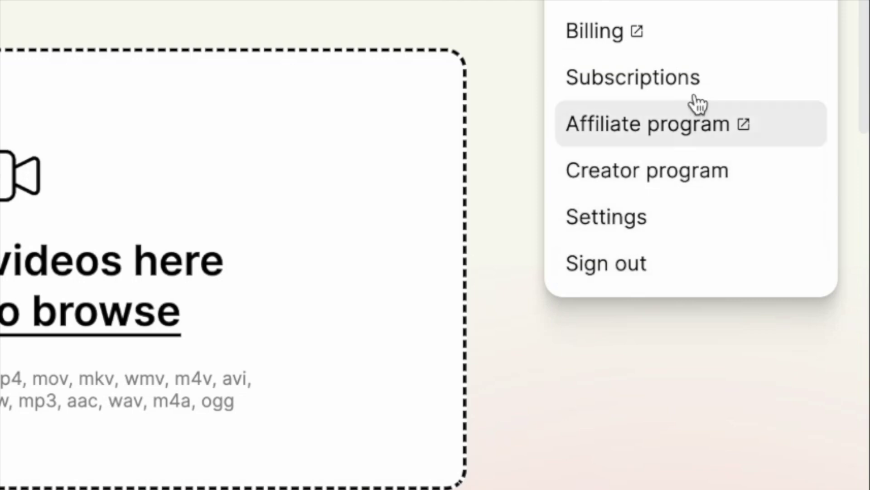
left_click(354, 124)
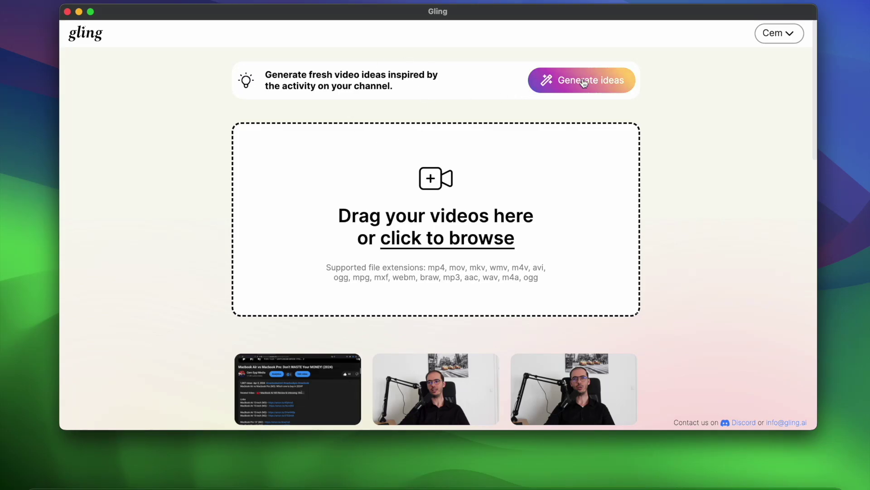
left_click(542, 82)
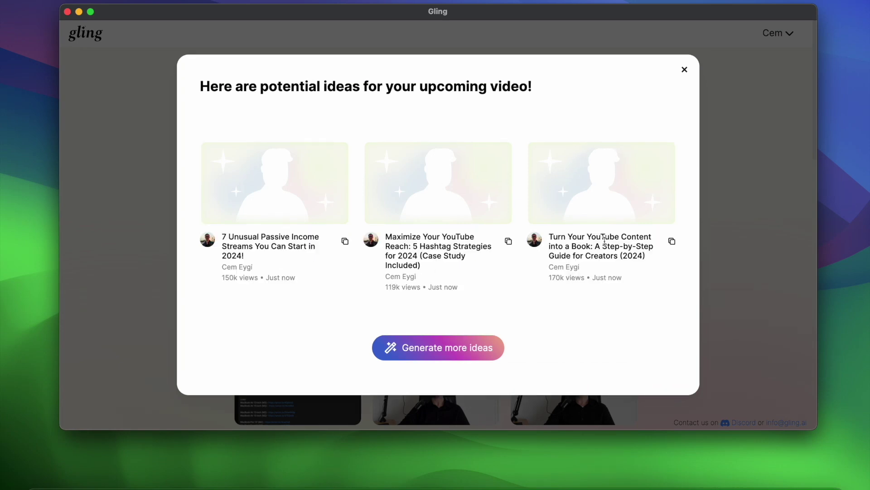
left_click(684, 69)
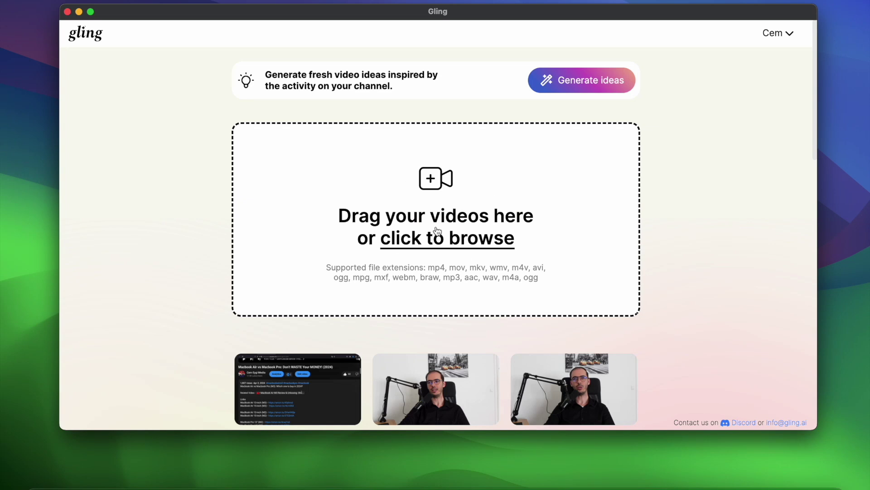
scroll(703, 208, "down", 5)
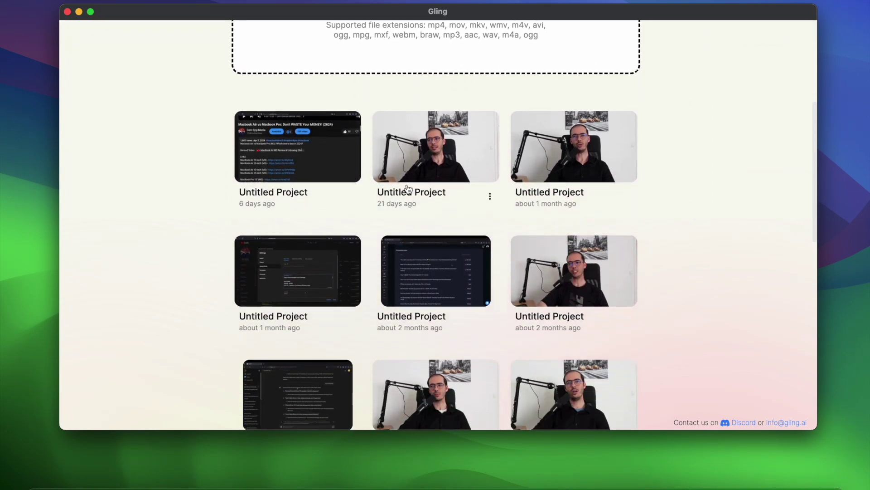
scroll(499, 199, "down", 2)
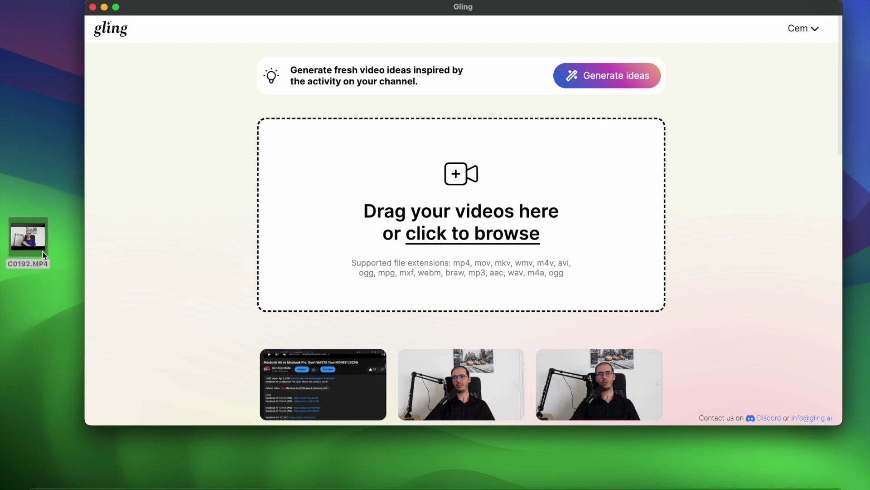
Step: Upload C0192.MP4 as an Untitled Project, keeping English as the spoken language
left_click_drag(36, 245, 480, 189)
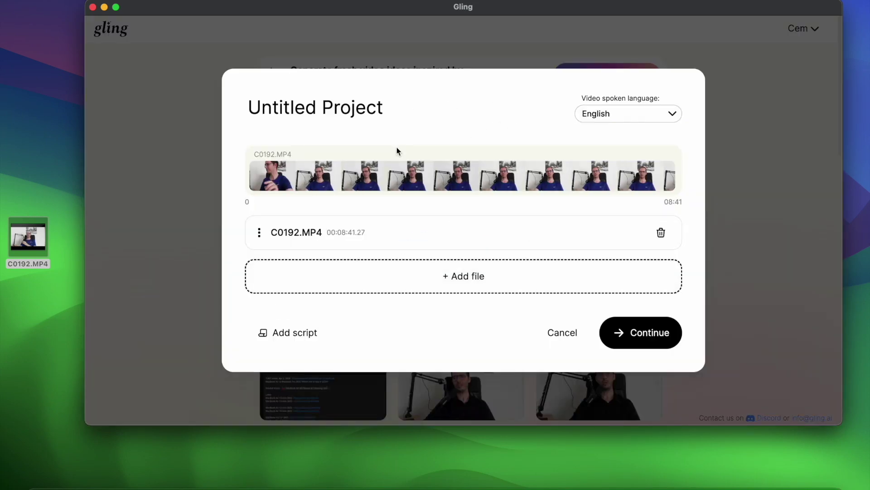
key("ctrl+super+f")
left_click(370, 144)
left_click_drag(373, 141, 210, 146)
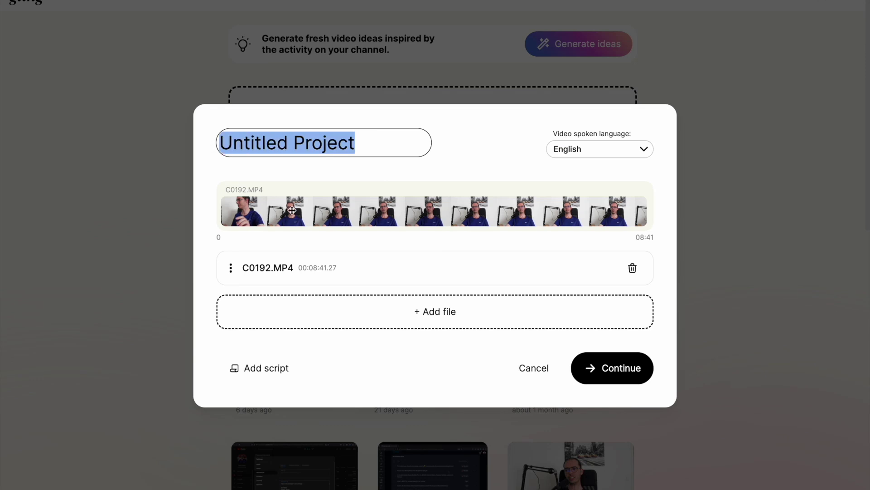
left_click(470, 159)
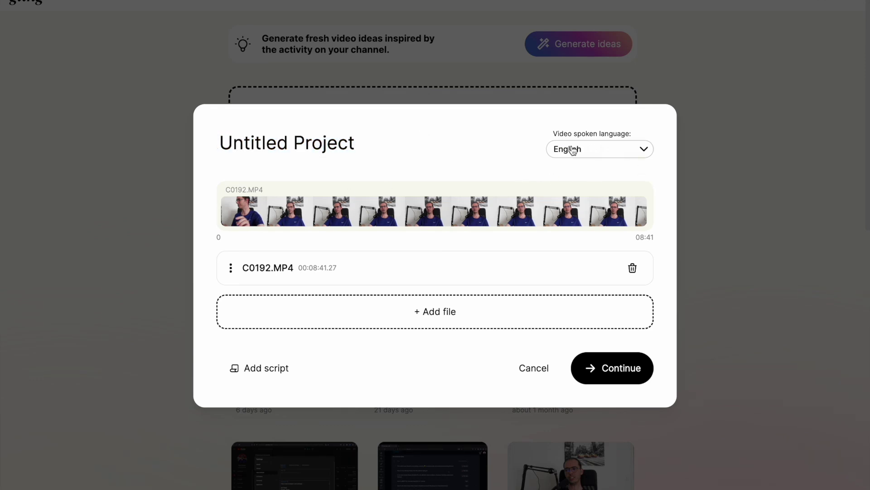
left_click(624, 153)
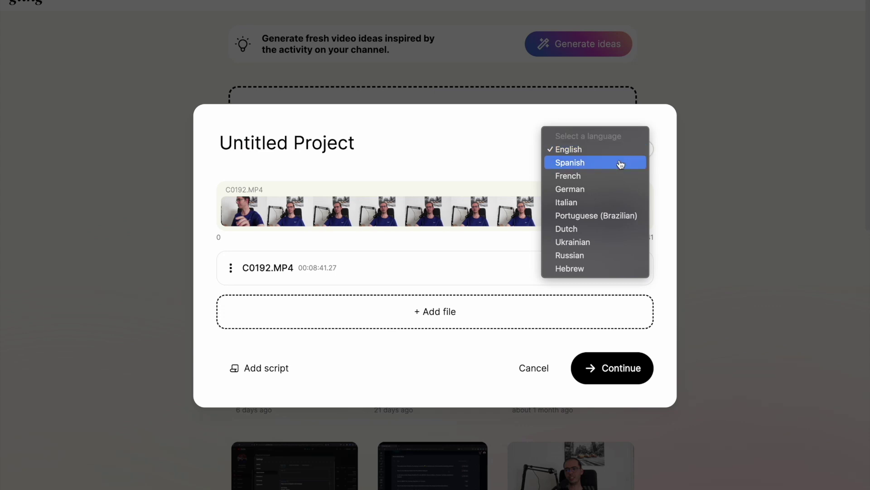
left_click(617, 149)
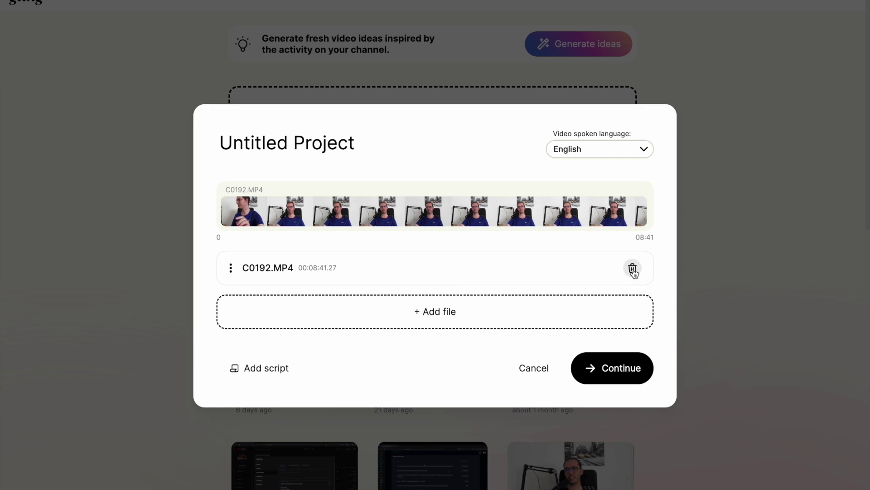
Step: Look at the Add script panel, go back without a script, and continue
left_click(258, 375)
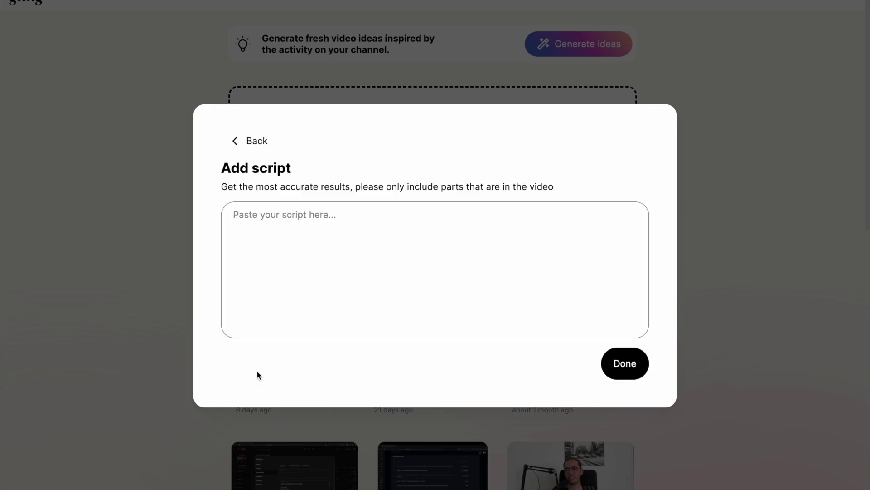
left_click(337, 235)
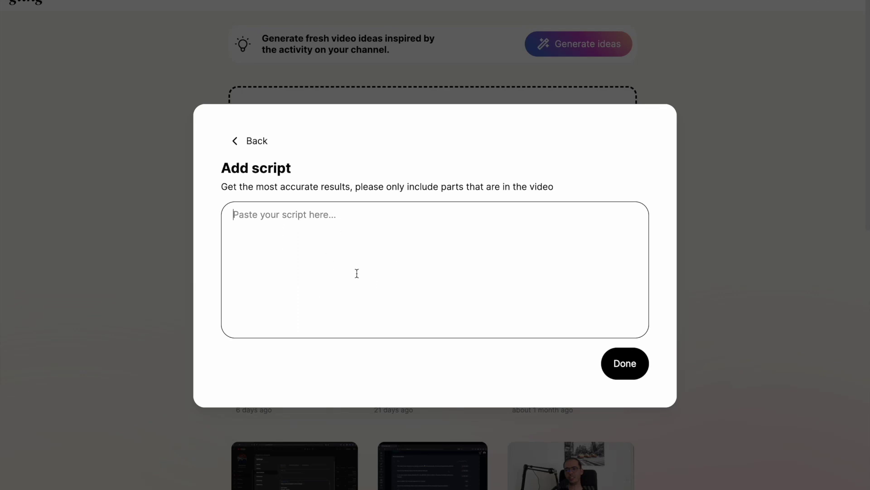
left_click_drag(227, 185, 555, 187)
left_click(393, 256)
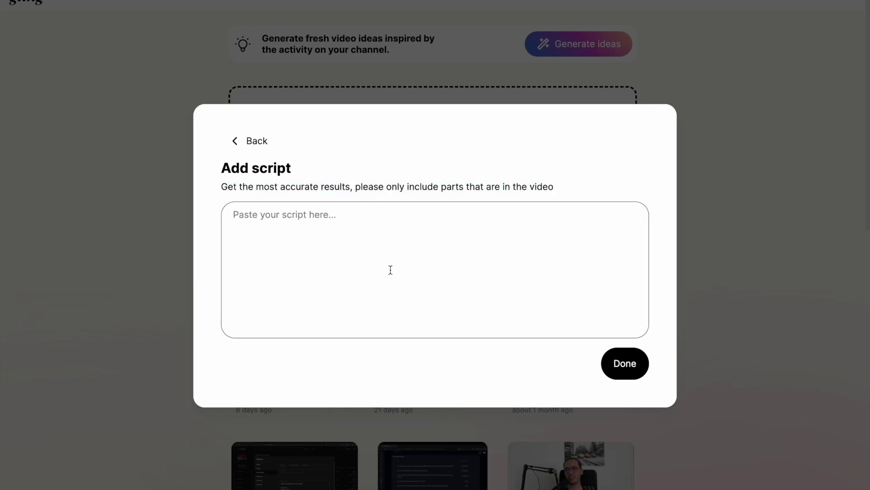
left_click(254, 142)
left_click(625, 370)
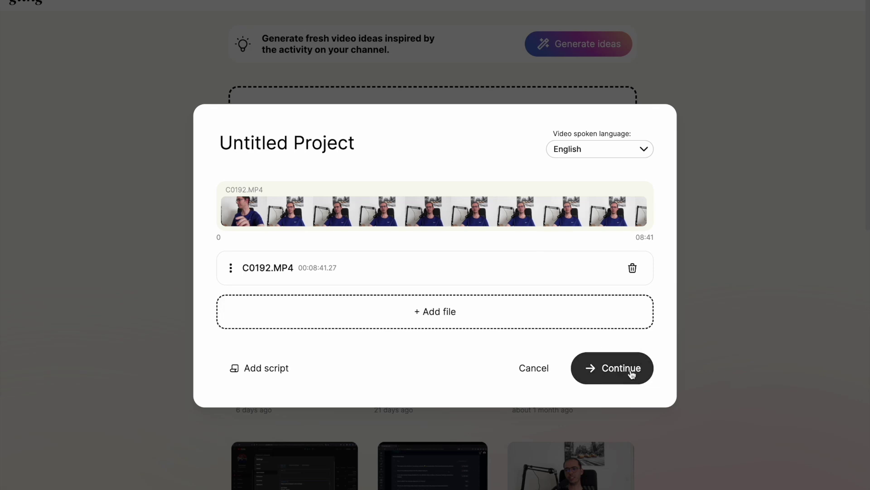
Step: Enable Cut silences and Cut bad takes, then run Enhance and edit
left_click(607, 376)
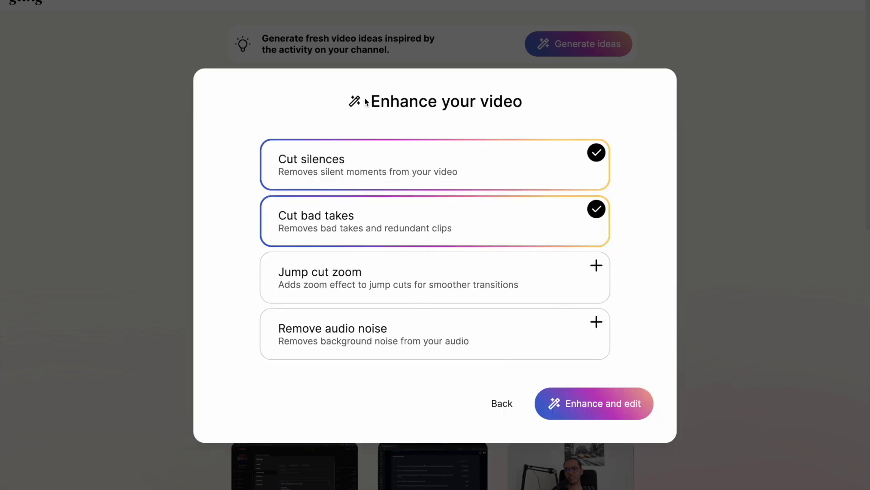
left_click(600, 211)
left_click(596, 153)
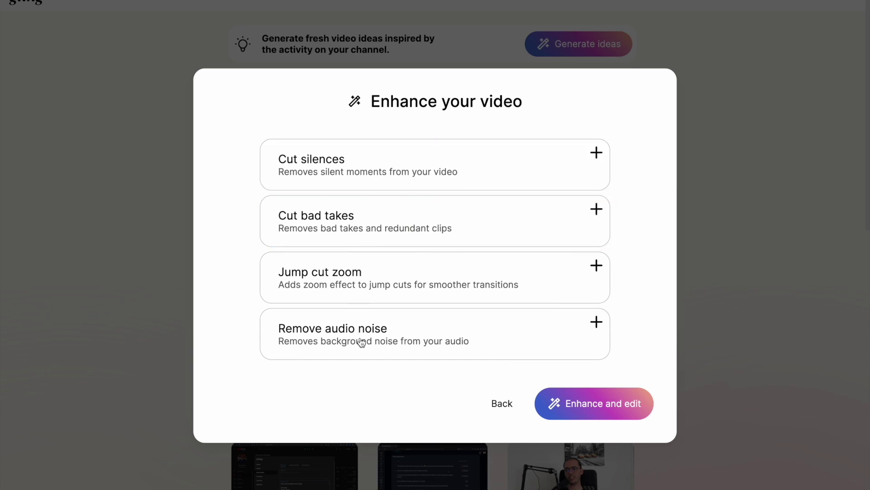
left_click(597, 154)
left_click(596, 216)
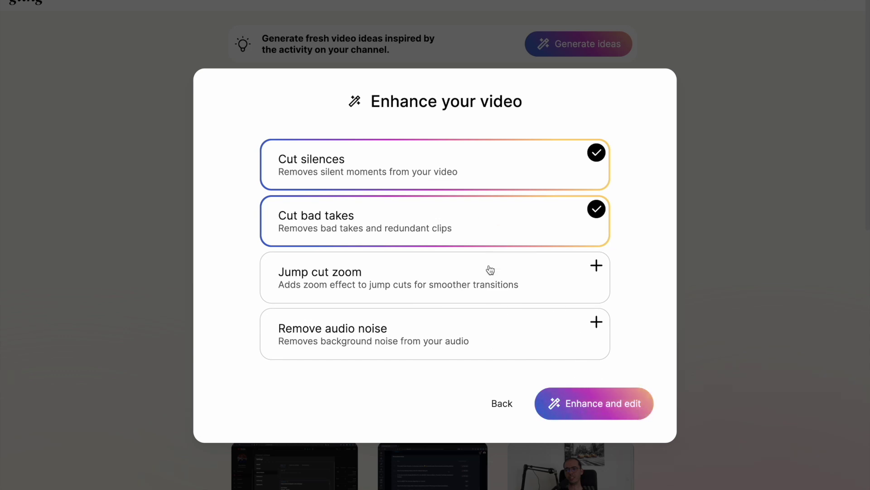
left_click(601, 404)
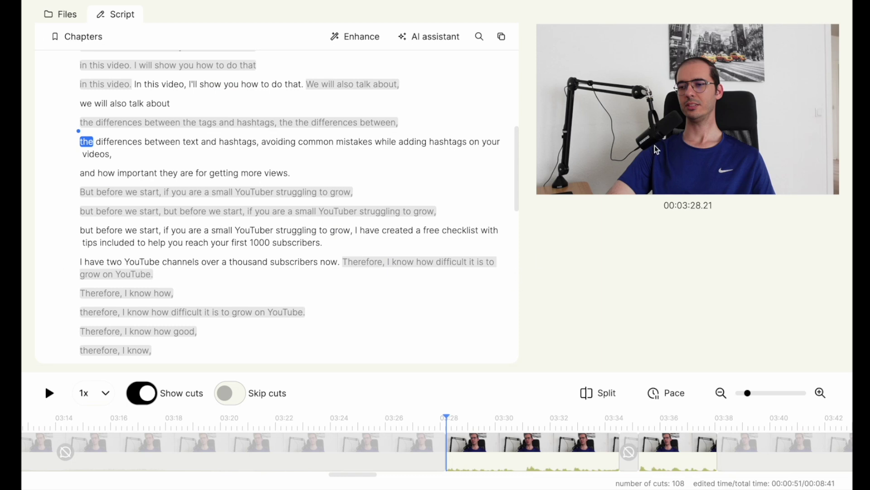
Step: Scroll the Script transcript to review the greyed-out silences and repeated false starts
scroll(190, 184, "down", 4)
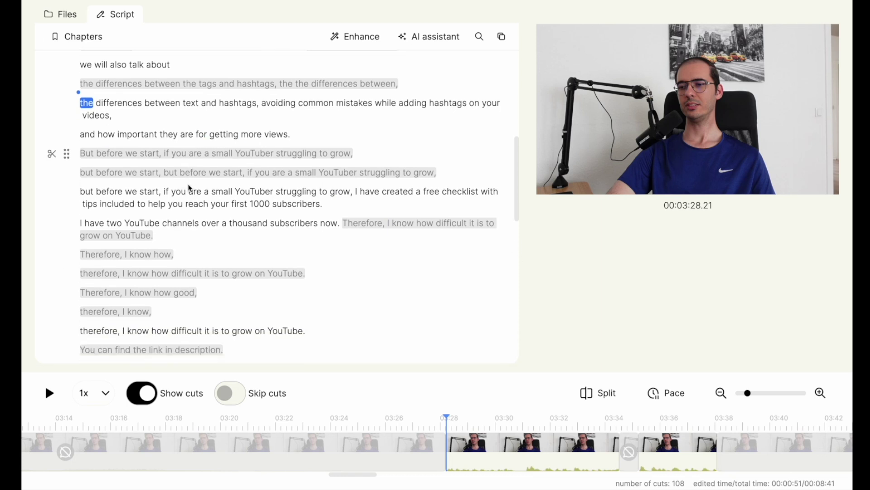
scroll(190, 187, "up", 3)
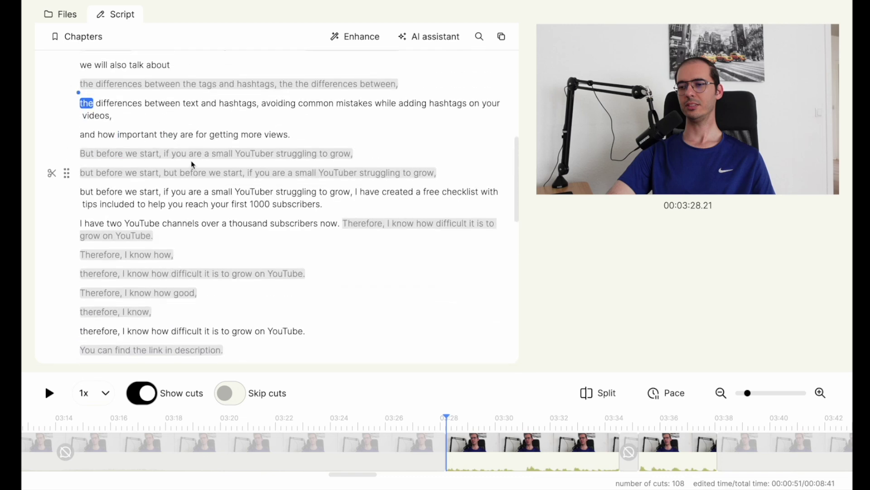
scroll(142, 101, "up", 1)
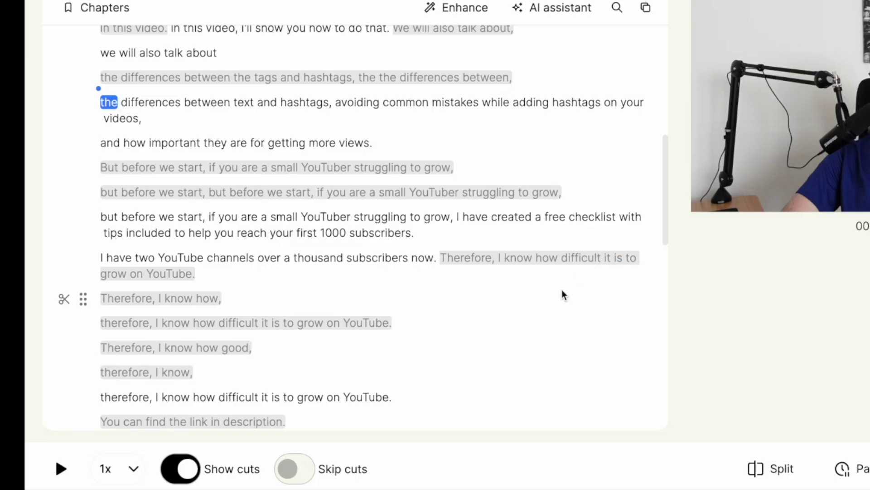
scroll(498, 272, "down", 2)
scroll(444, 258, "down", 10)
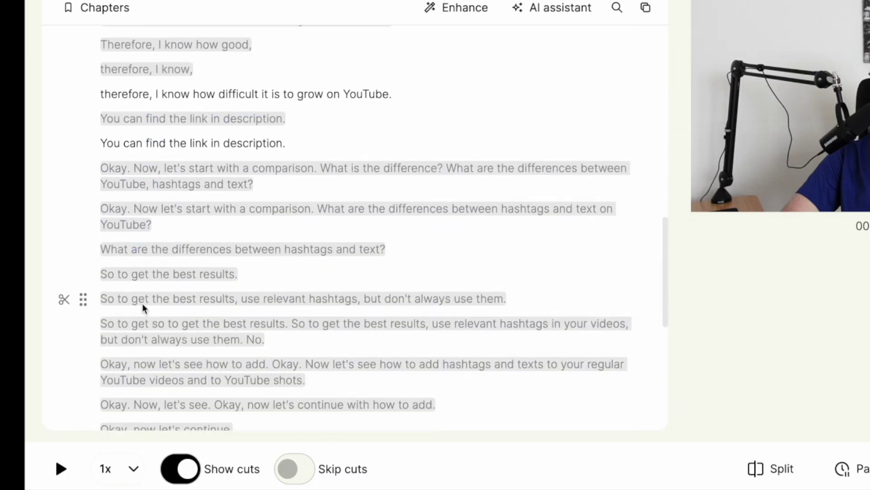
scroll(248, 339, "down", 9)
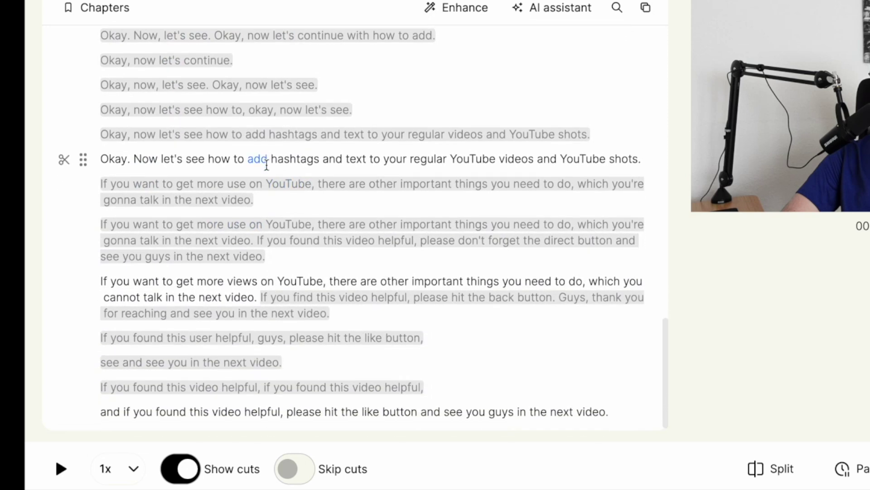
scroll(208, 232, "up", 1)
scroll(207, 232, "up", 11)
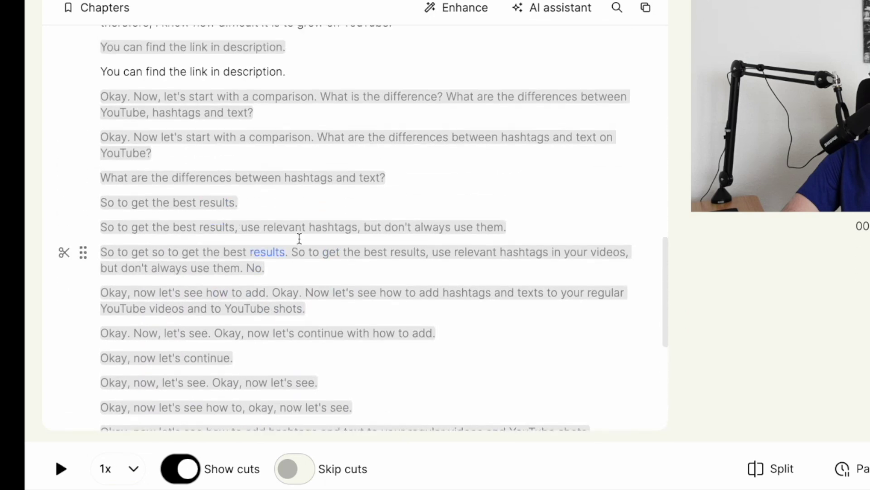
scroll(257, 157, "up", 10)
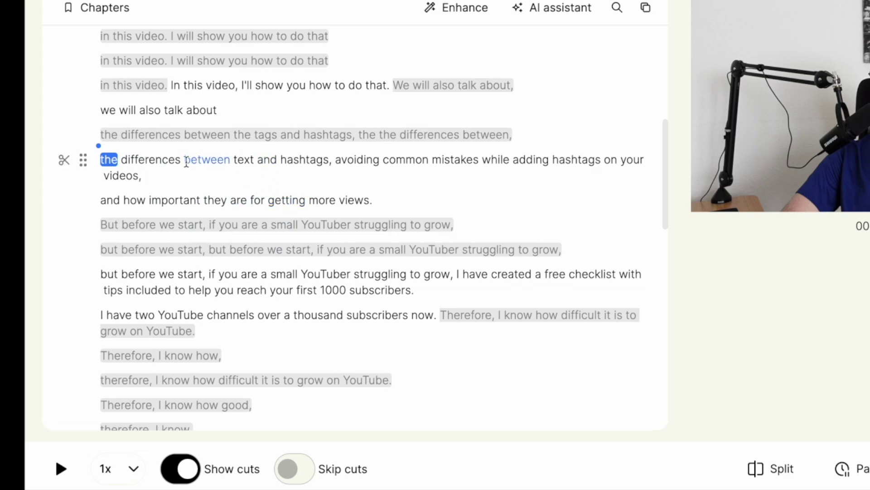
left_click_drag(183, 160, 329, 159)
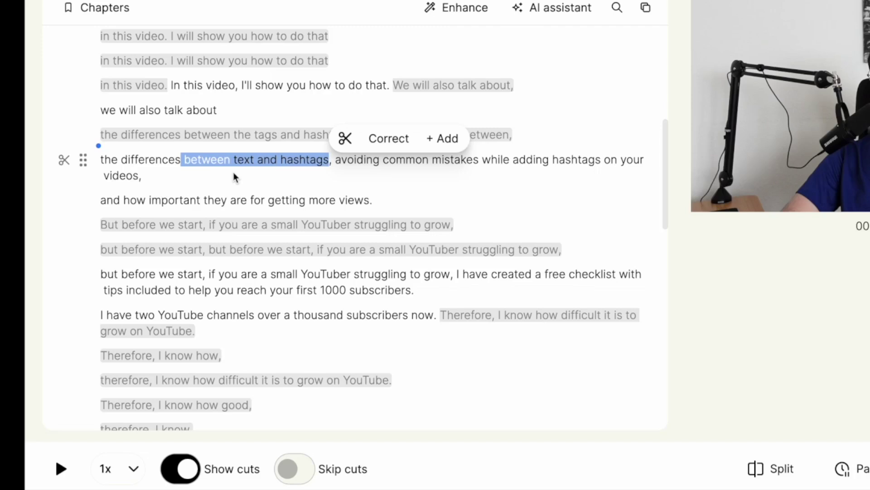
key("BackSpace")
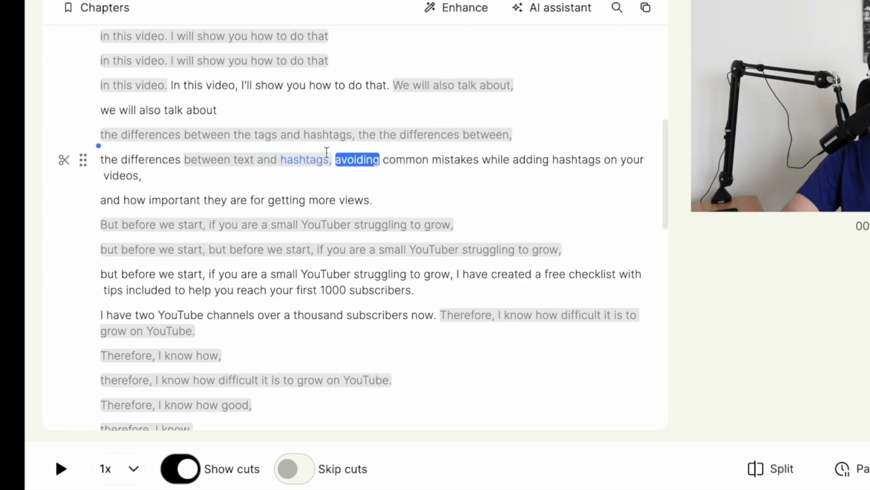
left_click_drag(185, 161, 328, 158)
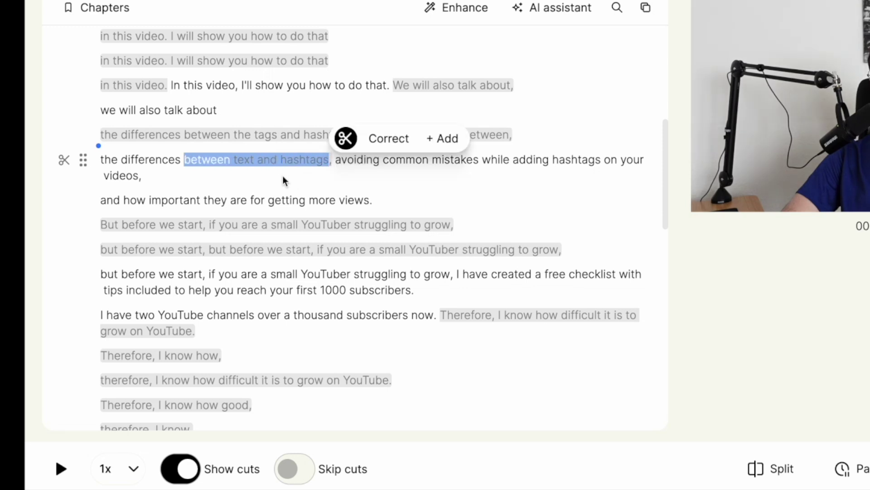
left_click(150, 160)
left_click(122, 175)
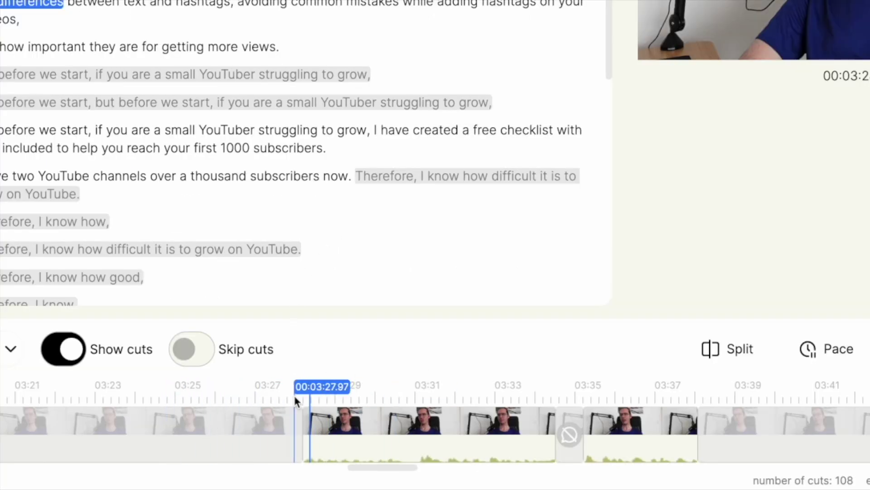
left_click(235, 433)
left_click(392, 430)
left_click(574, 426)
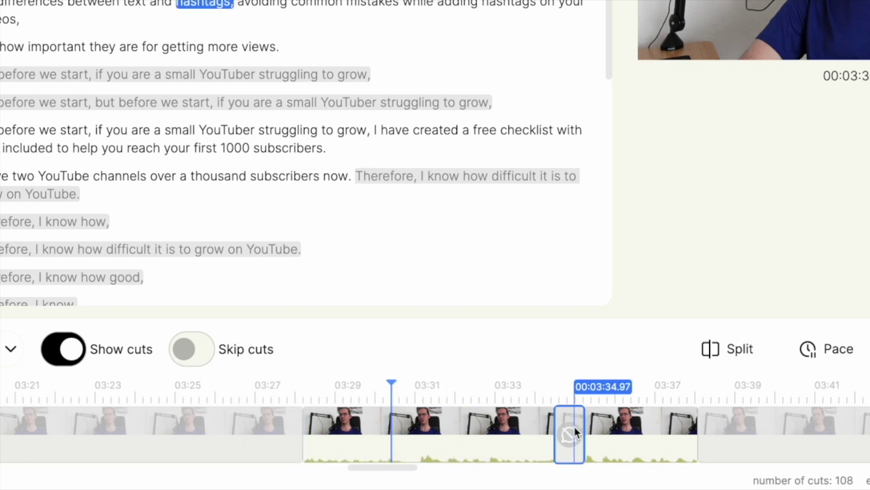
left_click(641, 428)
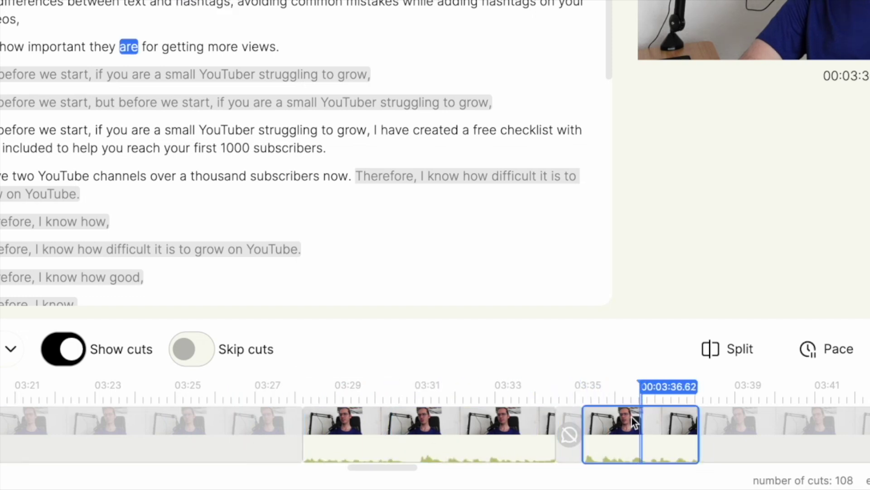
left_click(487, 435)
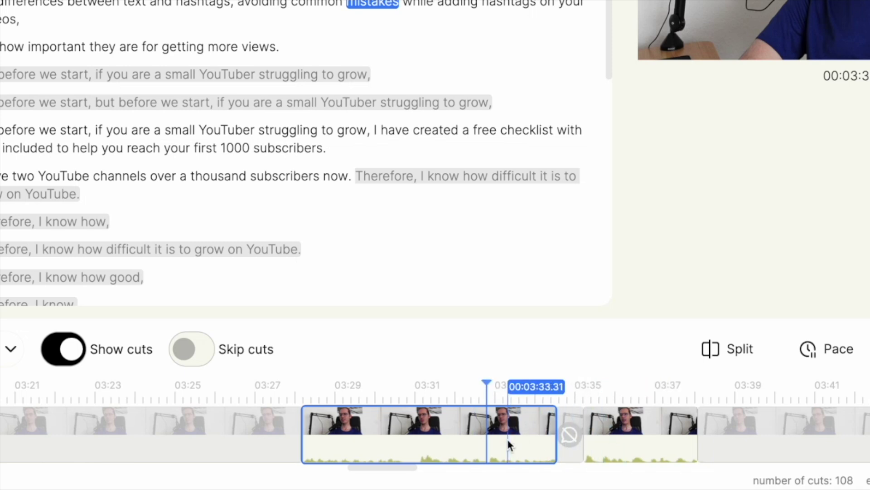
left_click(330, 375)
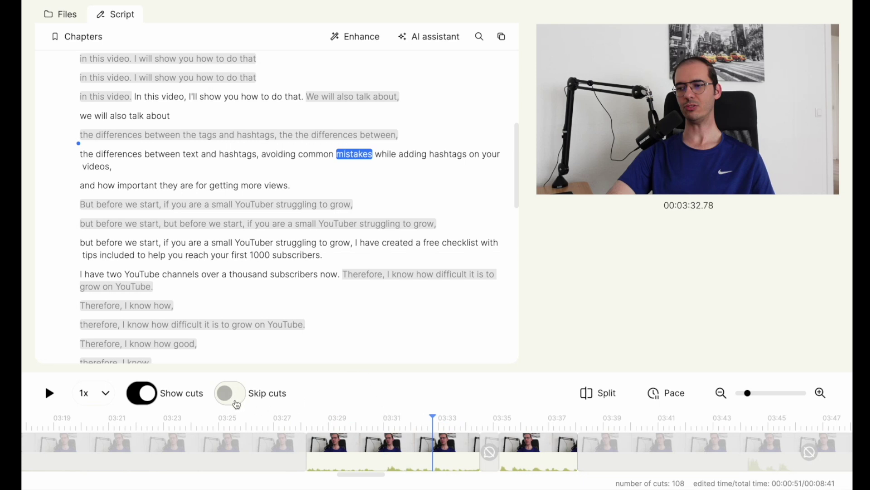
Step: Turn on Skip cuts and play from about 03:27 to preview the edit jumping over cuts
left_click(231, 393)
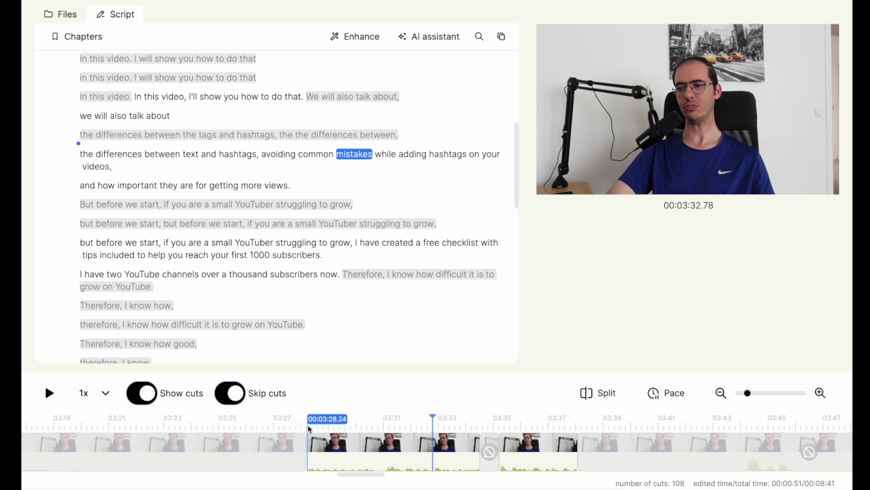
left_click(284, 432)
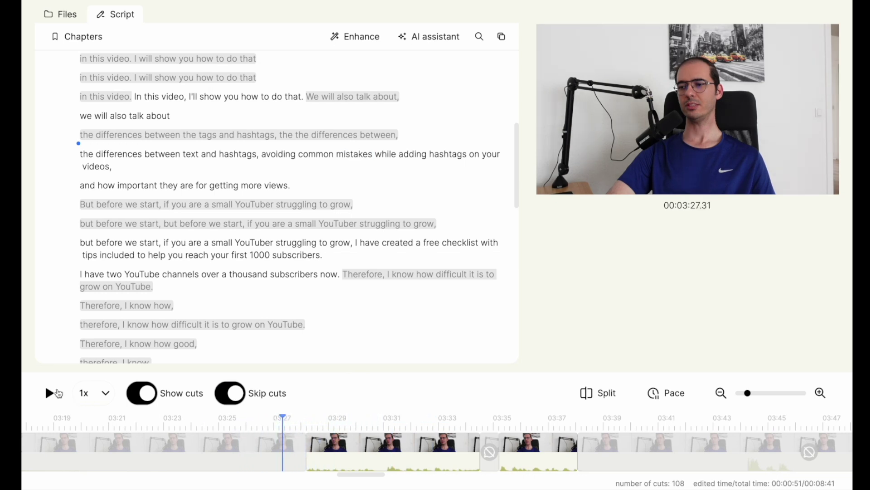
left_click(49, 392)
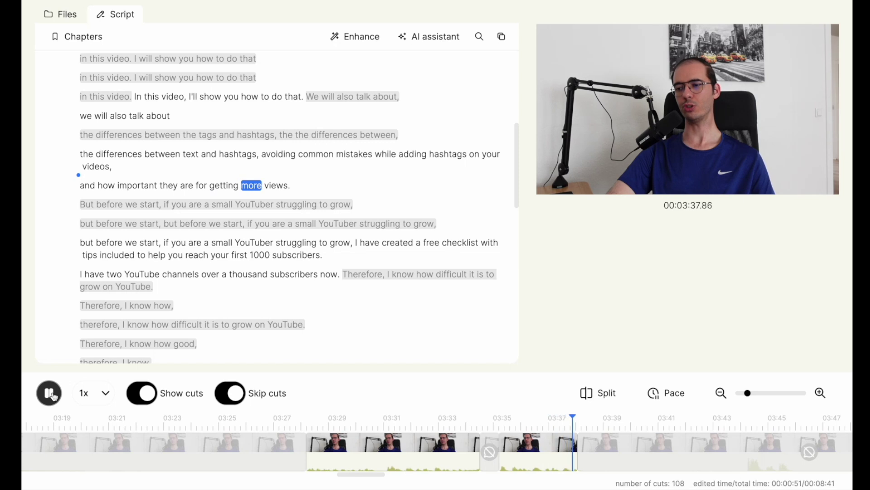
left_click(51, 394)
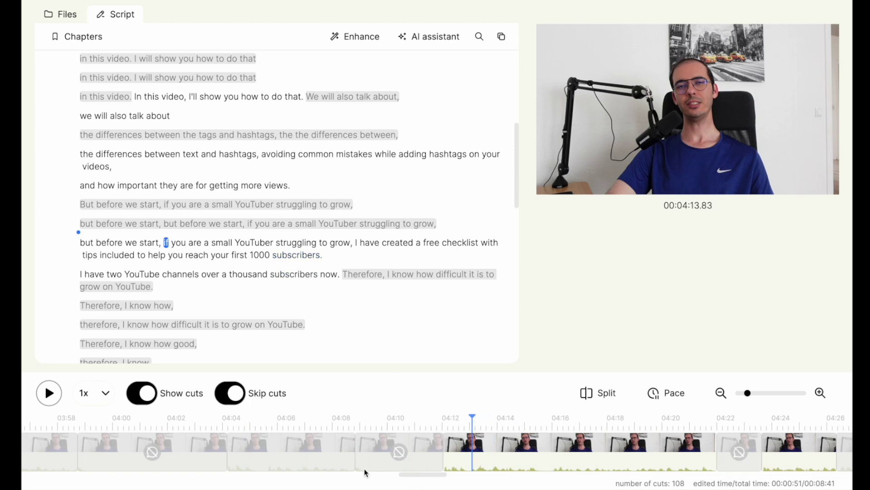
Step: Dismiss the Uncut offer near 04:10 and park the playhead inside the 04:11–04:21 clip
left_click(381, 453)
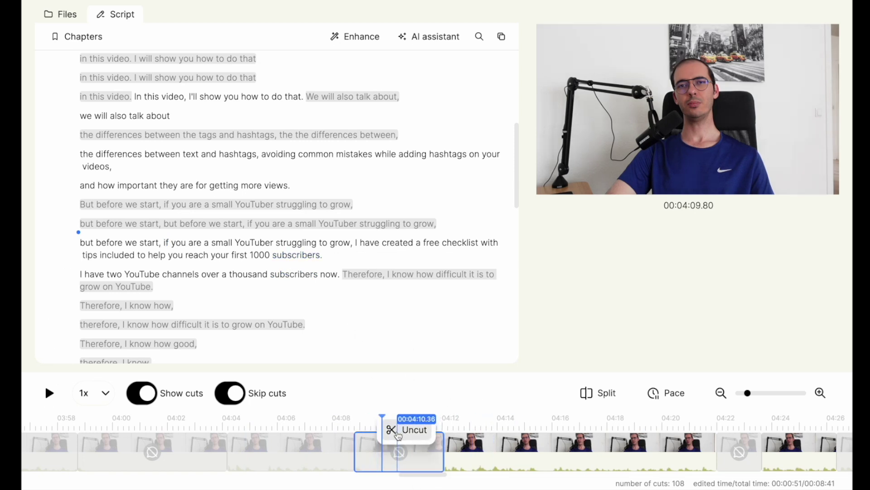
left_click_drag(205, 307, 81, 285)
left_click(295, 407)
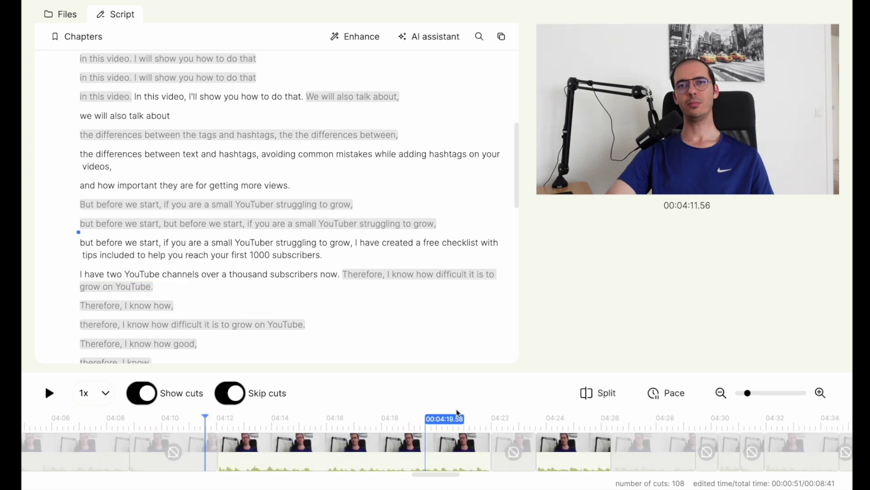
left_click(333, 453)
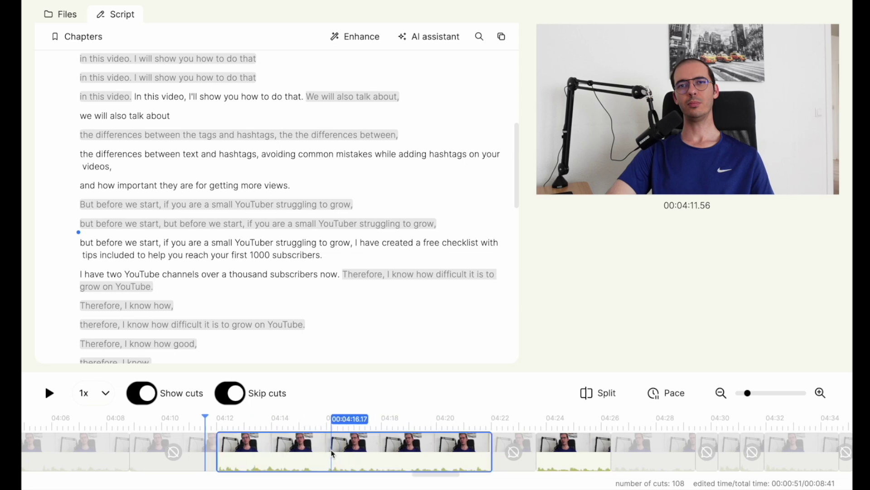
left_click(333, 453)
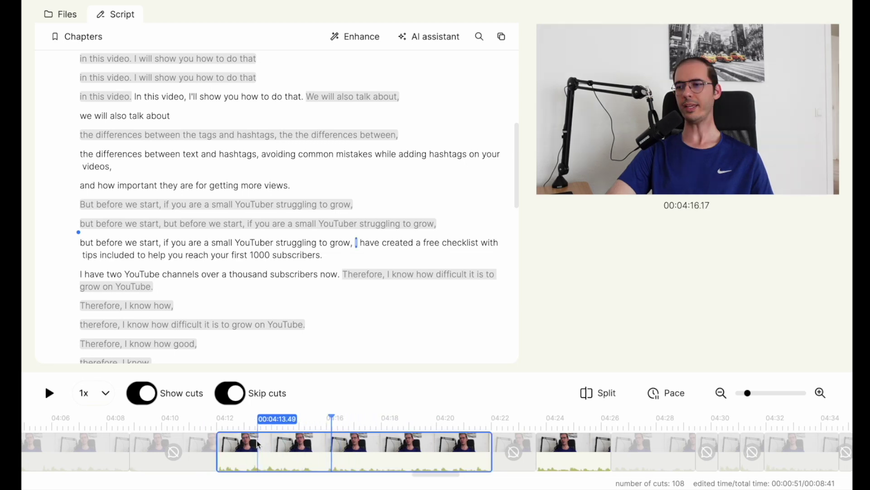
Step: Split the 04:11–04:21 clip at about 04:15, raising the cut count to 109
left_click(321, 450)
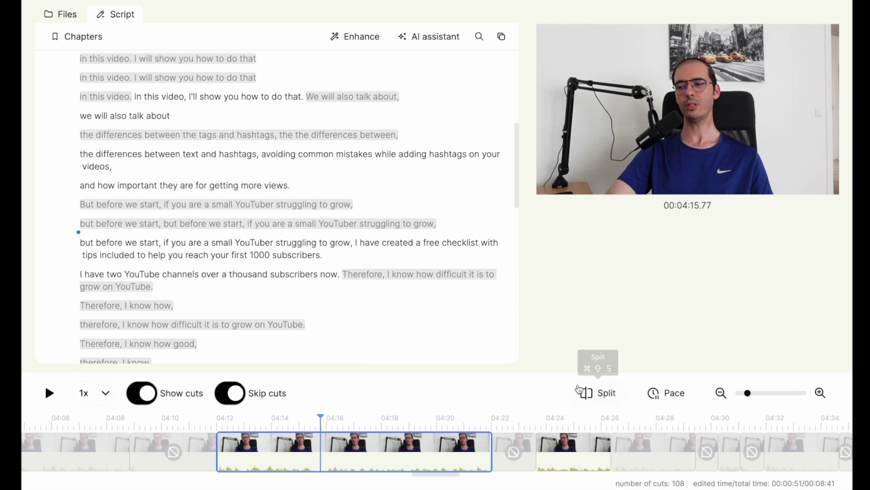
left_click(599, 394)
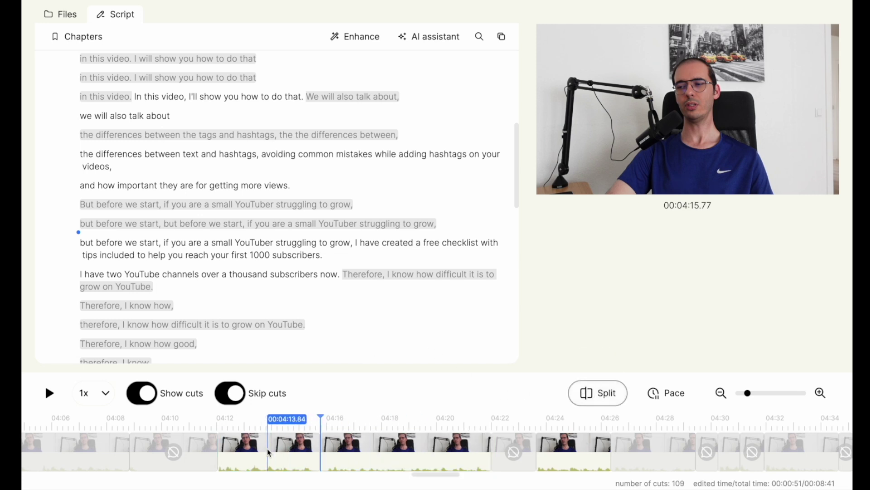
left_click(363, 451)
left_click(282, 451)
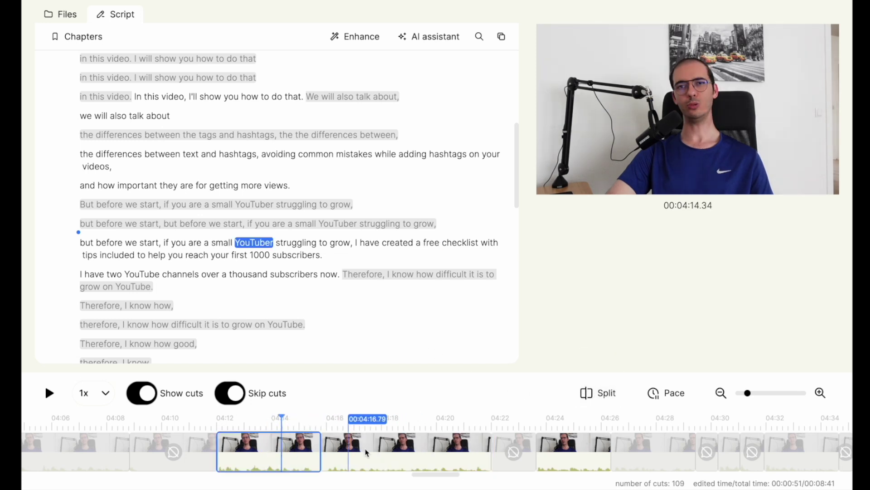
left_click(376, 451)
Step: Adjust the timeline zoom and return to the differences passage at 03:28.80
left_click(303, 453)
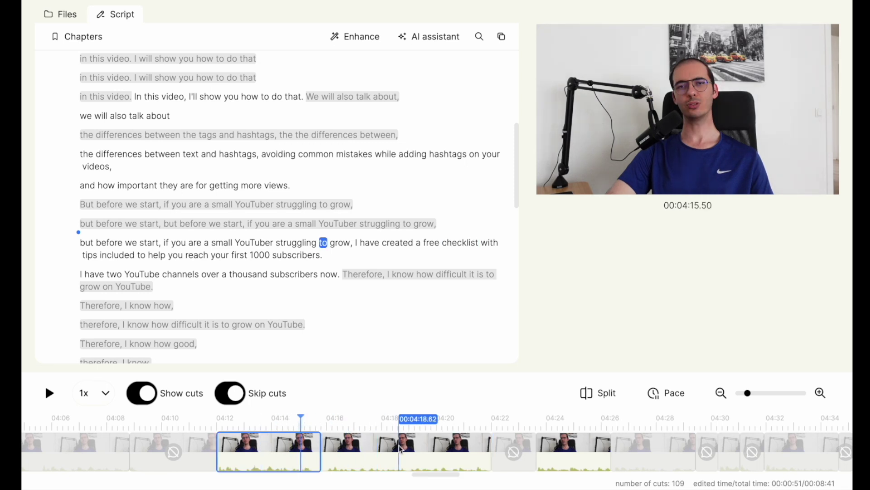
left_click(749, 392)
left_click_drag(756, 392, 749, 393)
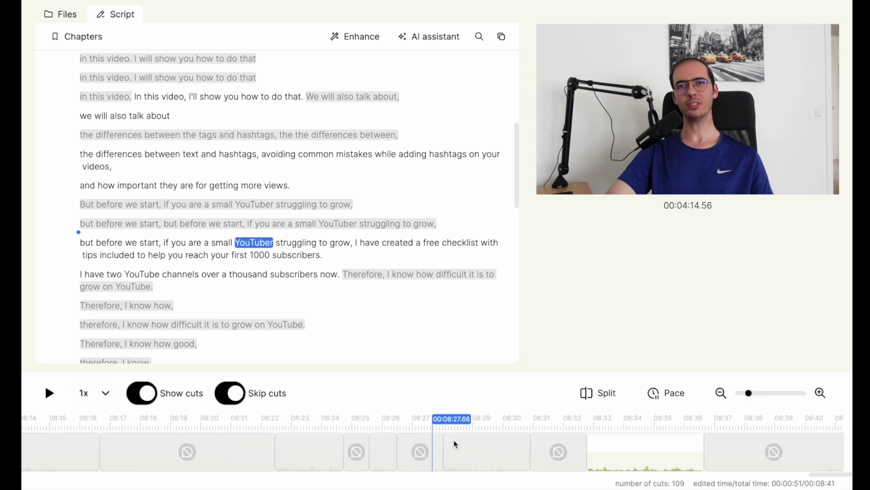
left_click(280, 431)
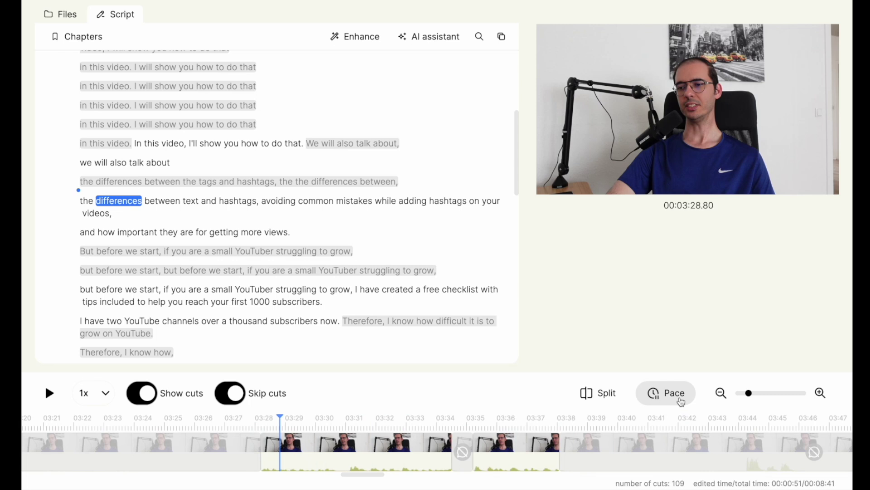
Step: Set the pace slider to a 0.7s threshold removing 45 pauses totalling 5m 18.69s
left_click(667, 397)
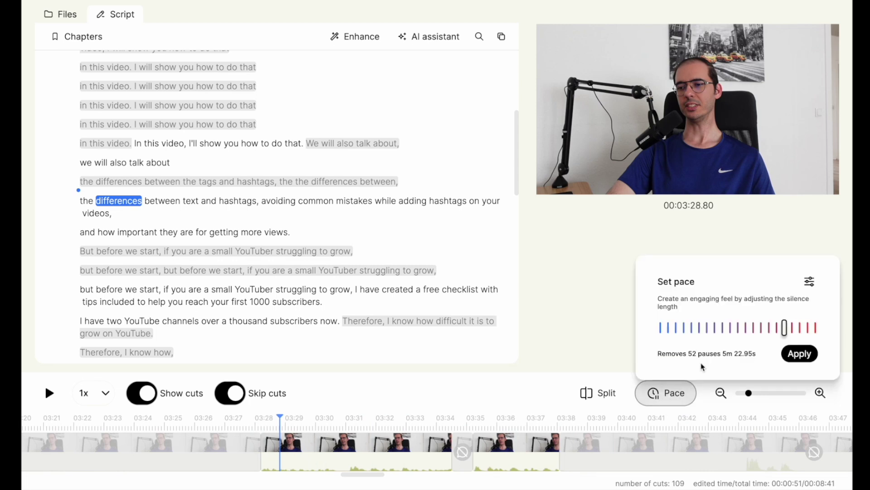
mouse_move(782, 333)
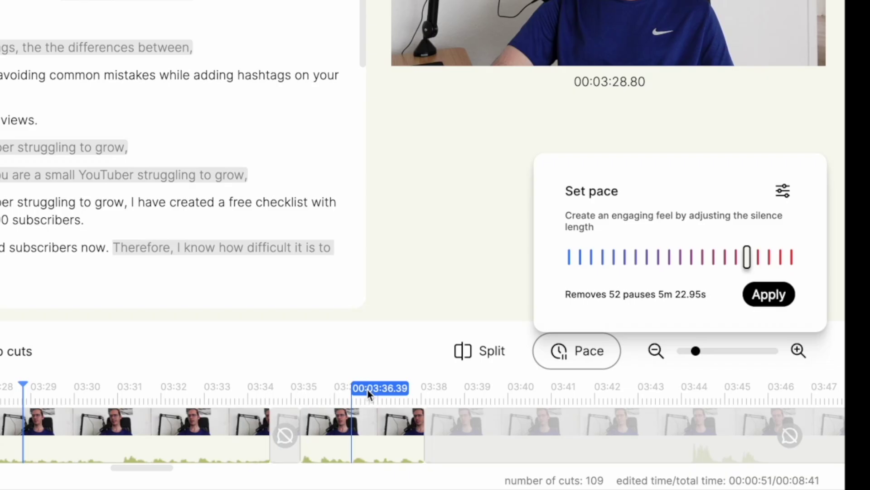
mouse_move(743, 335)
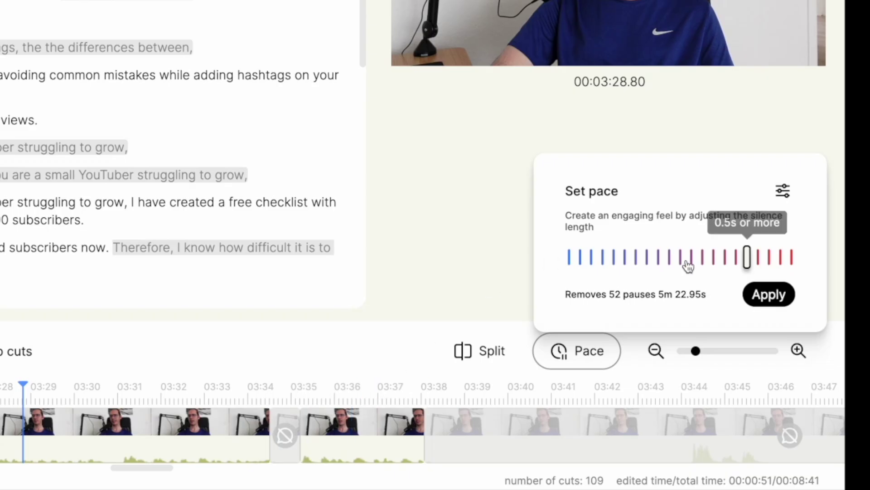
left_click_drag(748, 257, 721, 261)
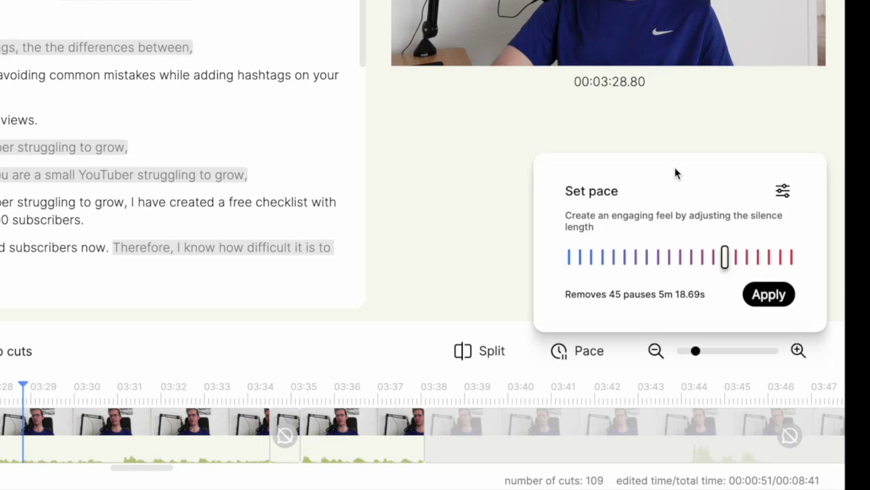
Step: Set 0.2s start/end padding on talking clips and apply the pacing, lengthening the edit to 0:56
left_click(783, 190)
left_click_drag(674, 221, 694, 221)
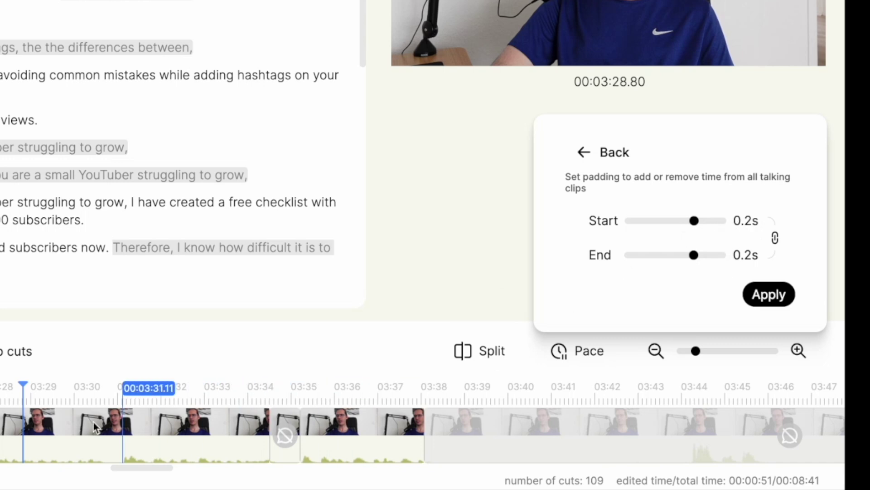
left_click(45, 429)
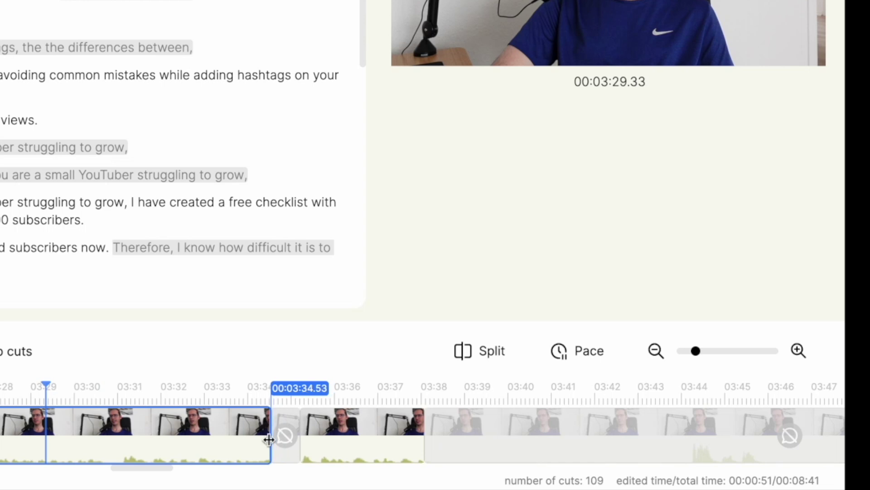
left_click(602, 361)
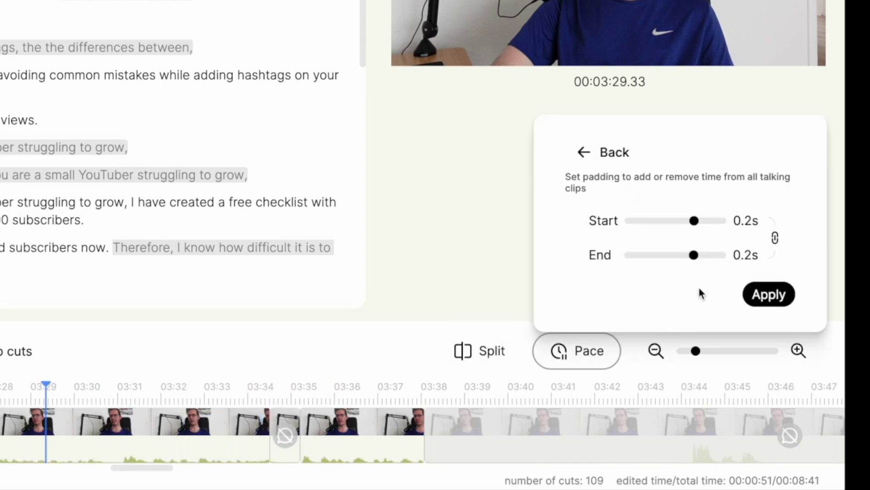
left_click(783, 298)
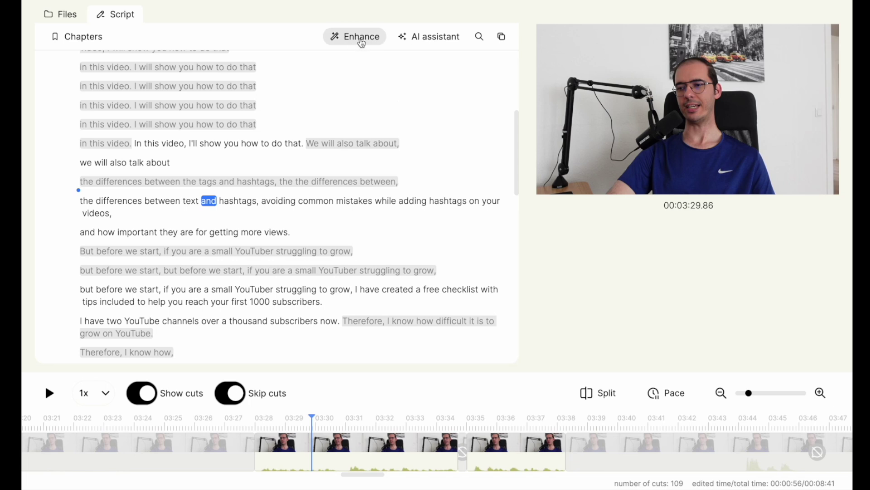
Step: Turn on Smart captions from the Enhance options so word captions show on the preview
left_click(362, 41)
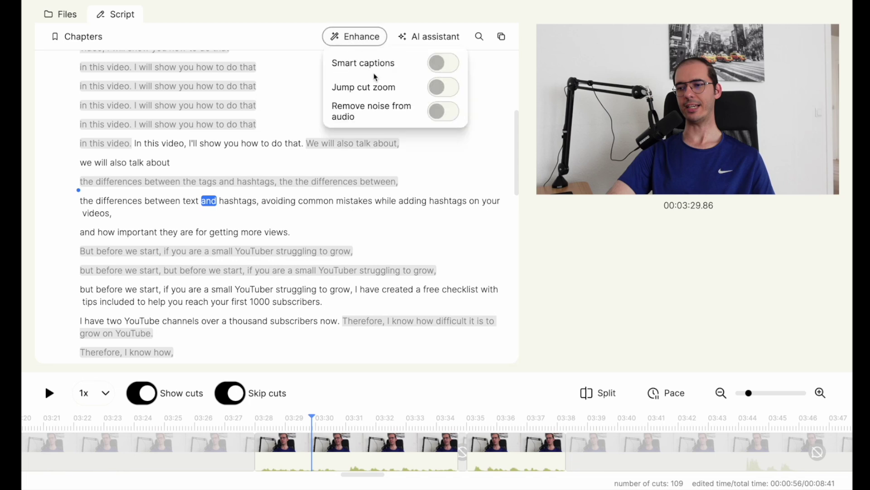
left_click(436, 70)
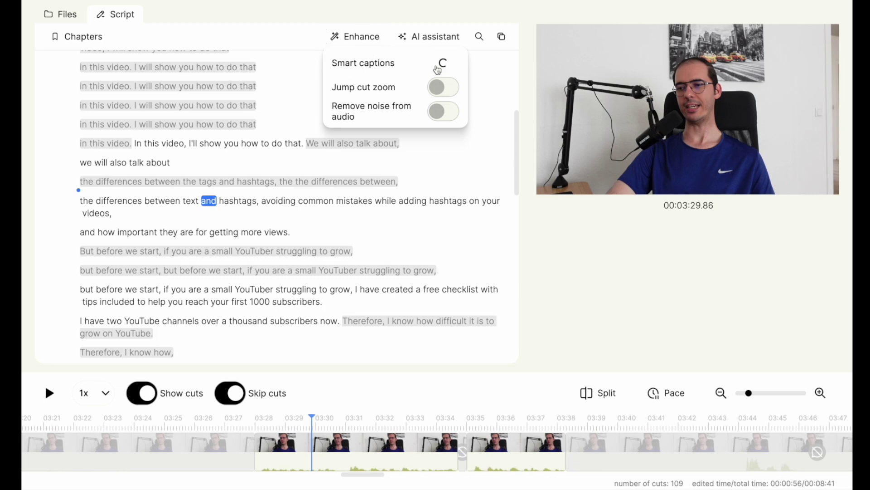
left_click(440, 66)
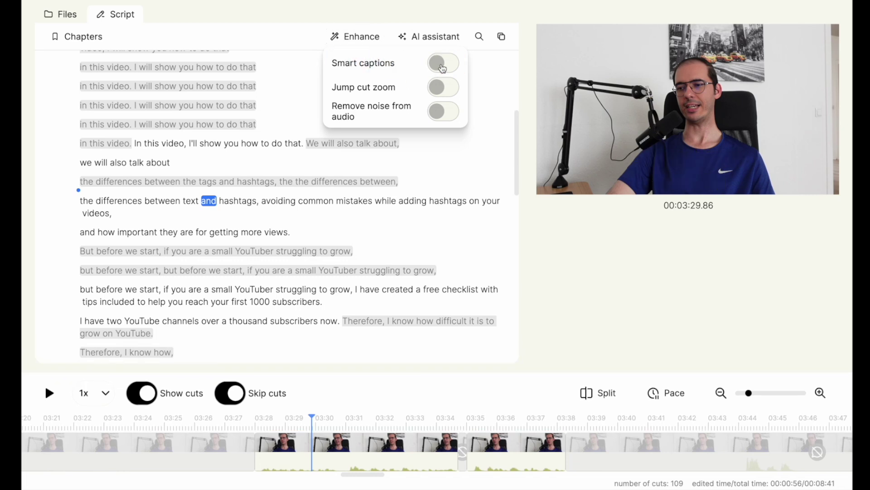
left_click(442, 65)
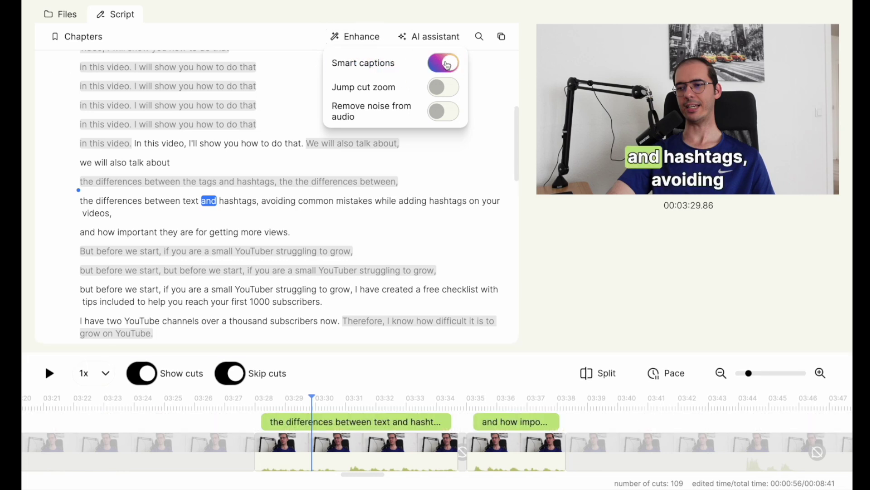
Step: Enable jump-cut zoom at 1.00x with Center to face, and start audio noise removal
mouse_move(694, 159)
left_click(447, 92)
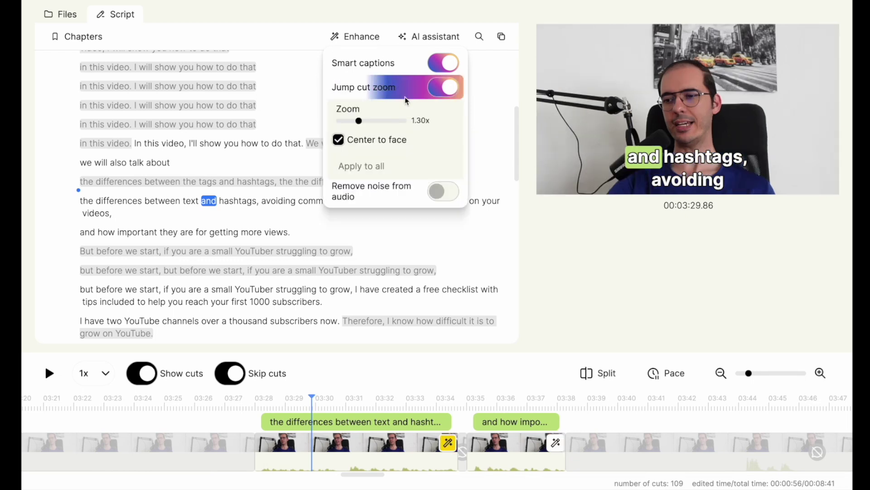
left_click_drag(361, 121, 343, 121)
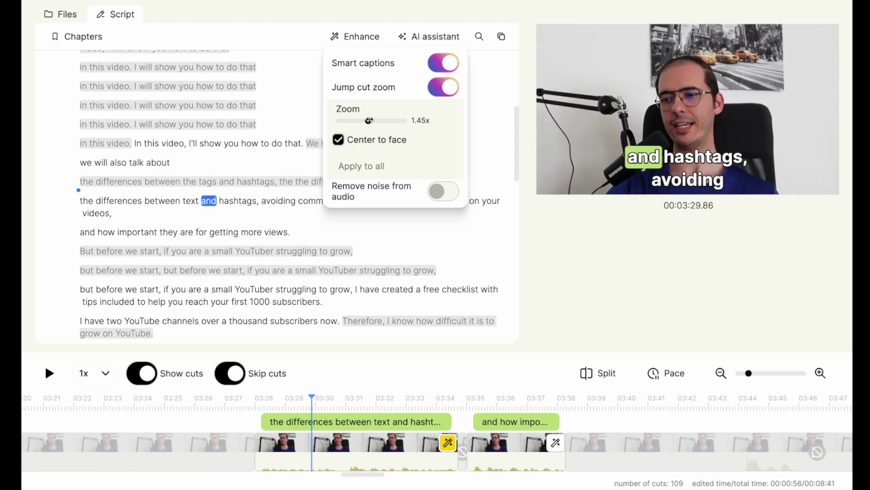
left_click_drag(348, 121, 339, 121)
left_click(442, 197)
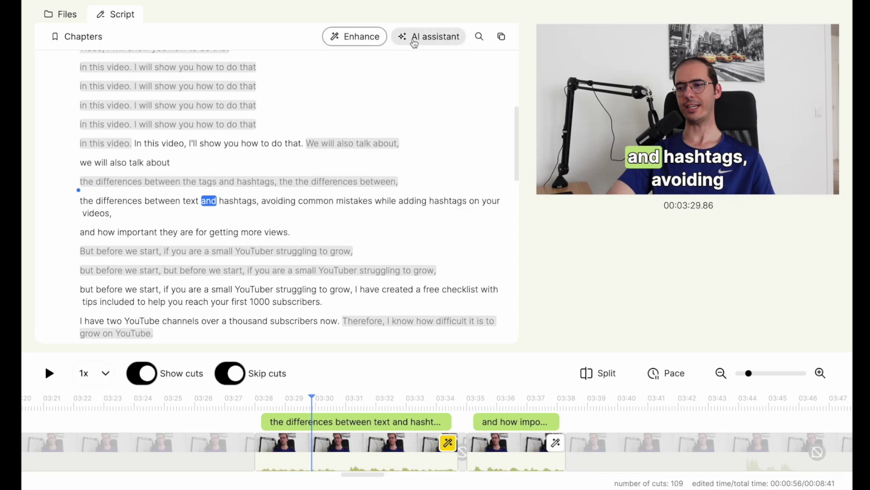
left_click(403, 36)
left_click(430, 60)
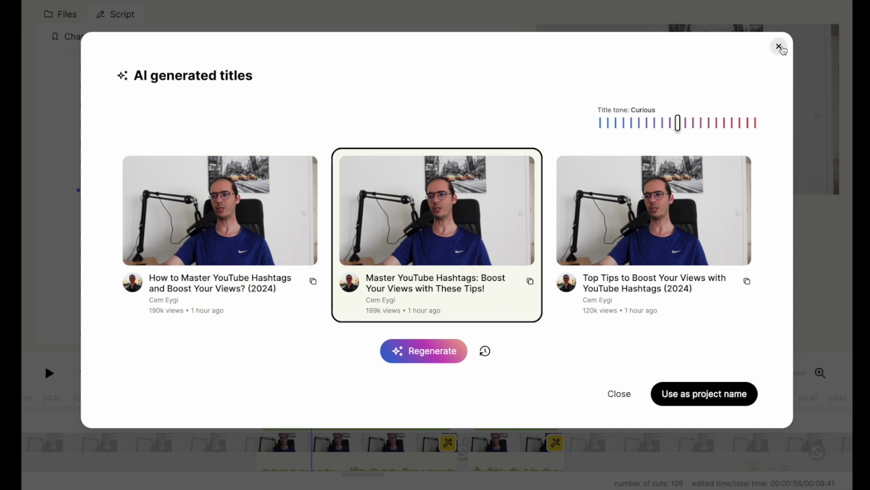
left_click(779, 46)
left_click(435, 37)
left_click(435, 85)
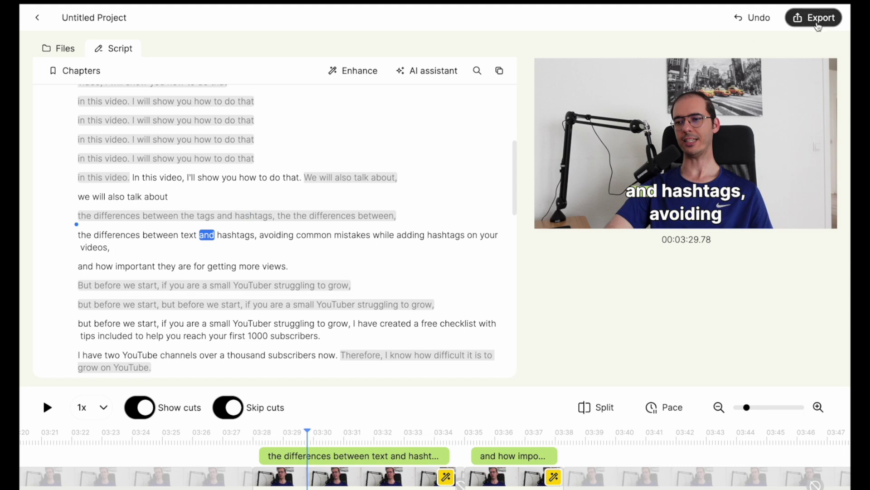
Step: Open the Export dropdown in the top-right corner
left_click(816, 21)
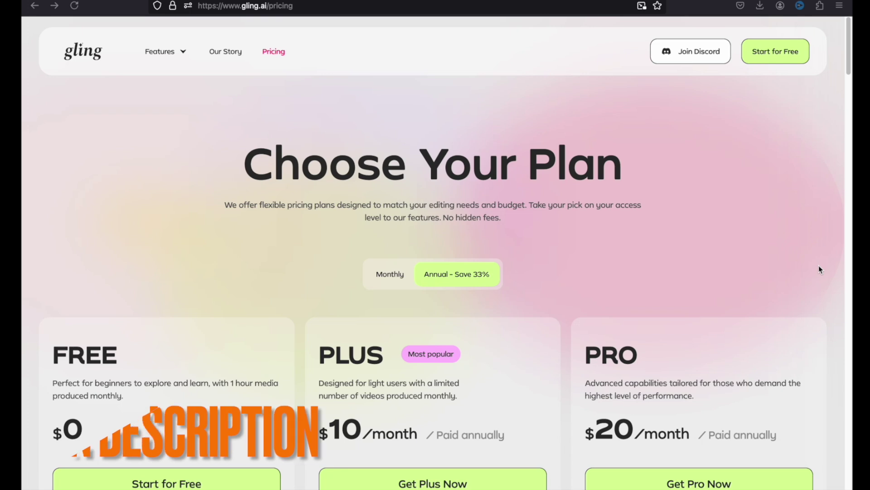
Step: Expand the Key features lists to show bad-take removal, silence cutting and AI captions
scroll(819, 268, "down", 2)
scroll(818, 266, "down", 3)
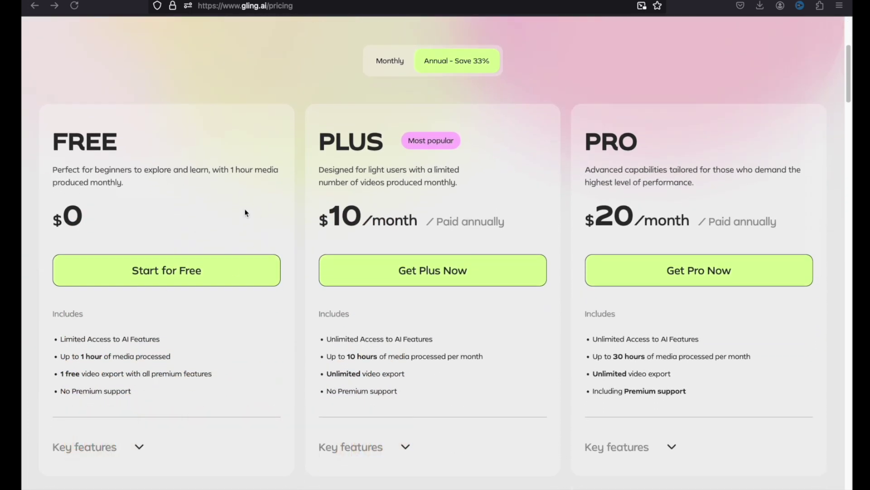
scroll(245, 213, "down", 1)
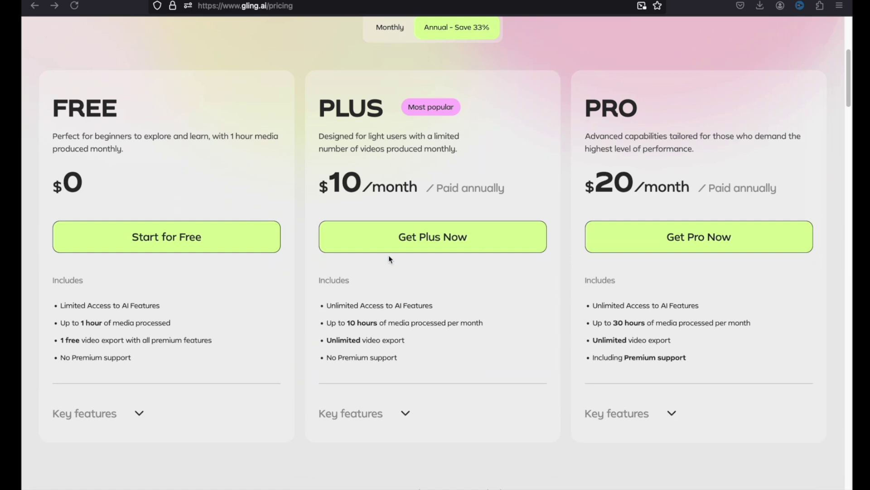
scroll(625, 218, "down", 2)
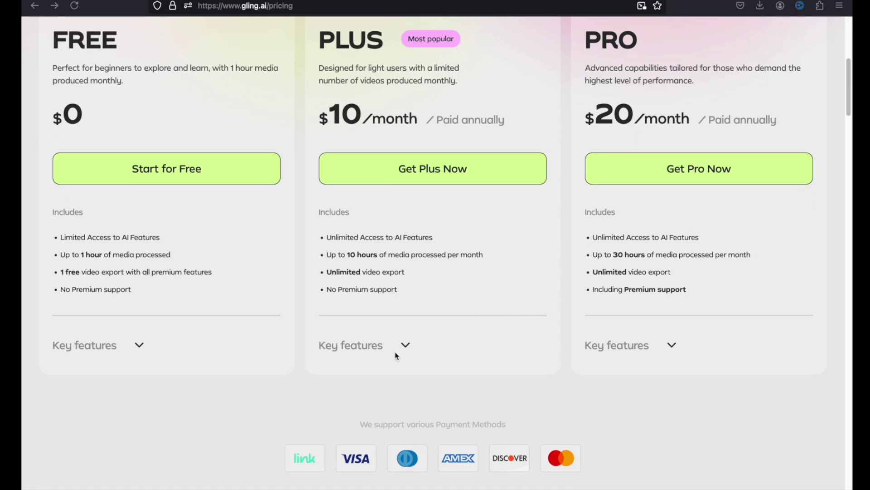
left_click(405, 346)
scroll(408, 346, "down", 3)
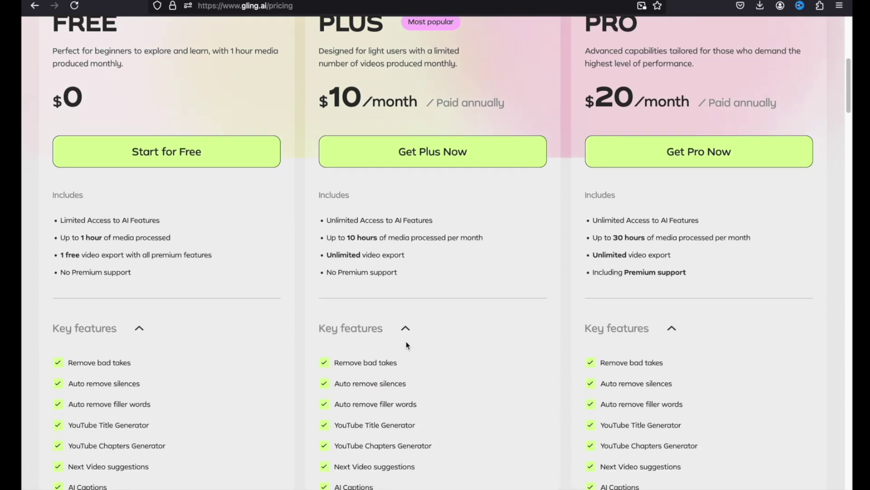
scroll(407, 298, "down", 3)
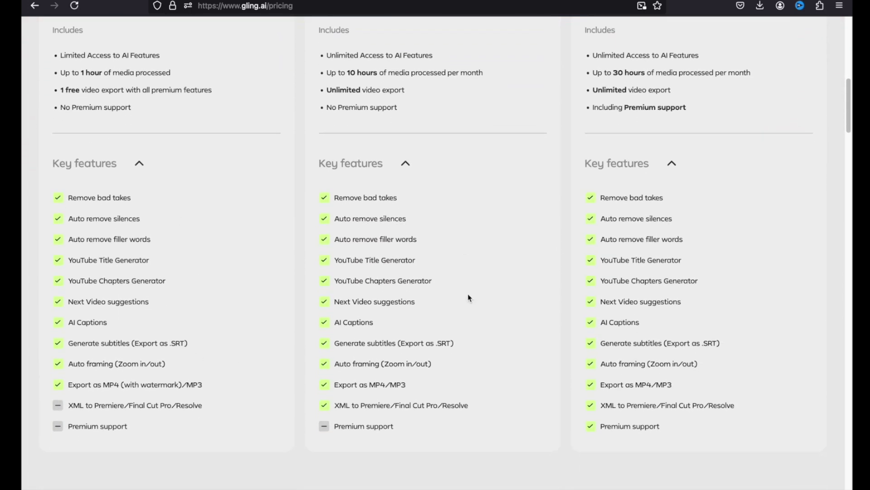
scroll(670, 210, "up", 4)
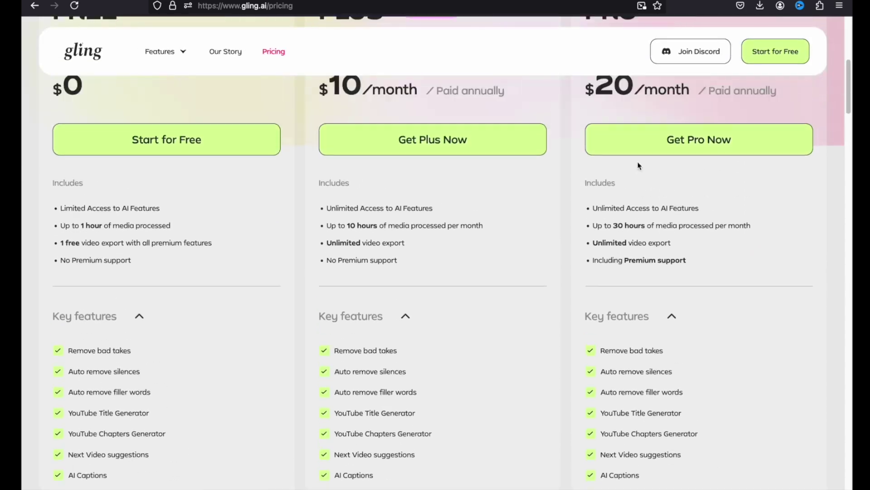